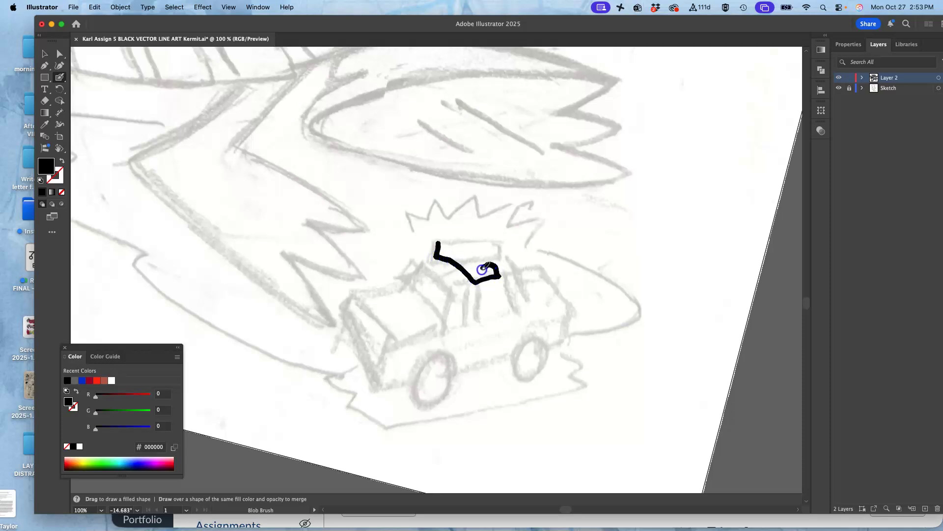
# Ink the car's roof light outline and the jagged burst above it in black with the Blob Brush, following the sketch.
pyautogui.moveTo(482, 269); pyautogui.dragTo(480, 273)
pyautogui.moveTo(437, 242); pyautogui.dragTo(490, 258)
pyautogui.moveTo(413, 232); pyautogui.dragTo(412, 217)
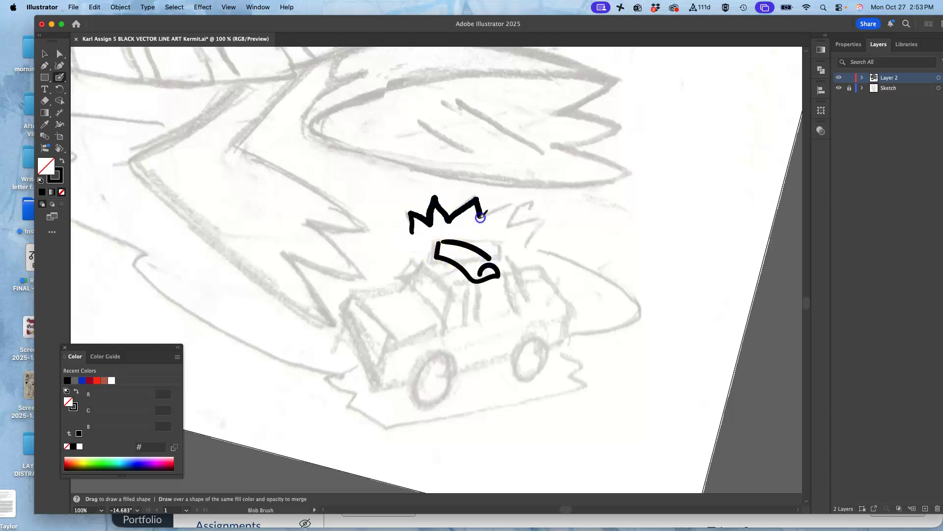
pyautogui.moveTo(513, 206); pyautogui.dragTo(509, 228)
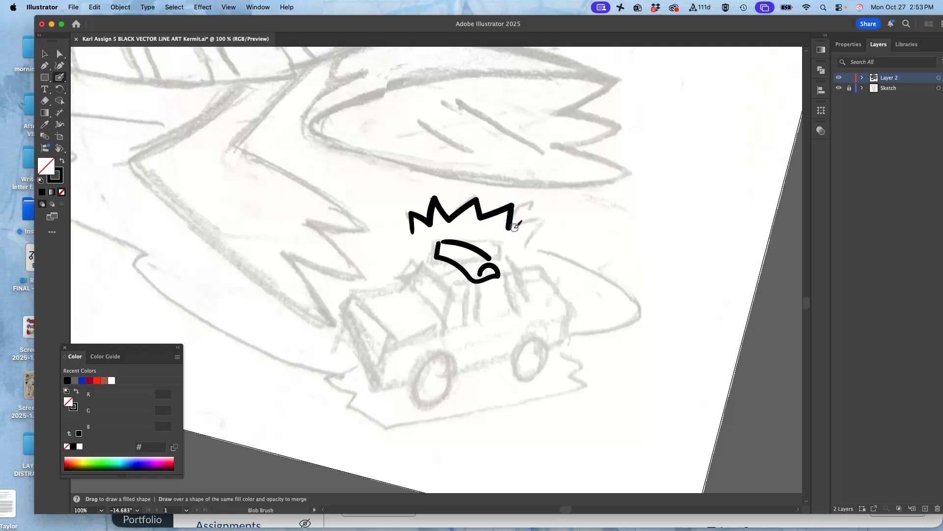
pyautogui.moveTo(531, 262); pyautogui.dragTo(517, 269)
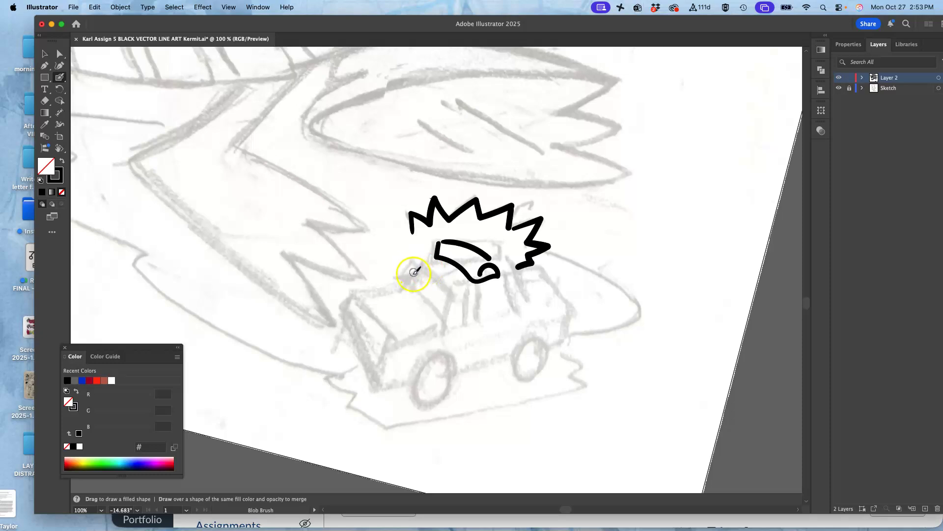
# Ink the front of the car with the Blob Brush: windshield, side mirrors, hood, headlights and front bumper.
pyautogui.moveTo(406, 287)
pyautogui.mouseDown()
pyautogui.moveTo(420, 269)
pyautogui.moveTo(449, 285)
pyautogui.moveTo(448, 320)
pyautogui.moveTo(414, 291)
pyautogui.moveTo(449, 329)
pyautogui.mouseUp()
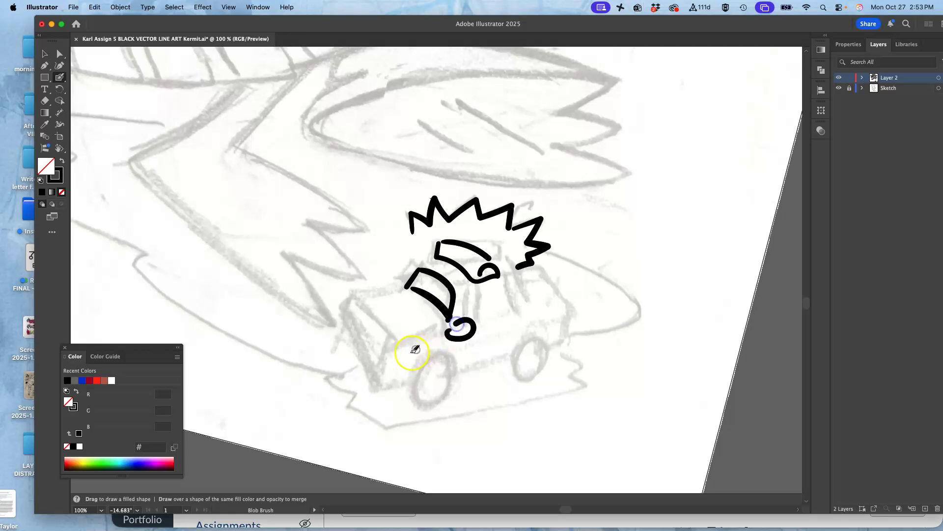
pyautogui.moveTo(405, 273); pyautogui.dragTo(407, 284)
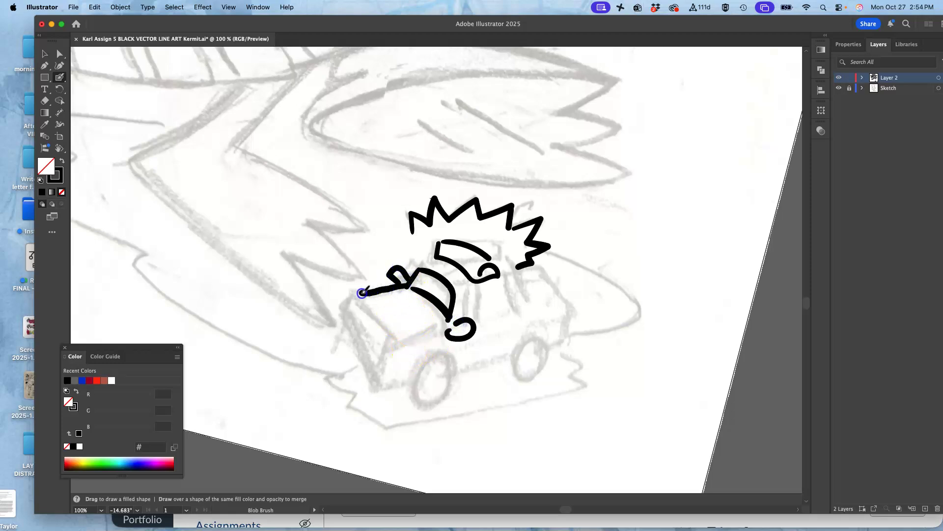
pyautogui.moveTo(364, 305); pyautogui.dragTo(368, 315)
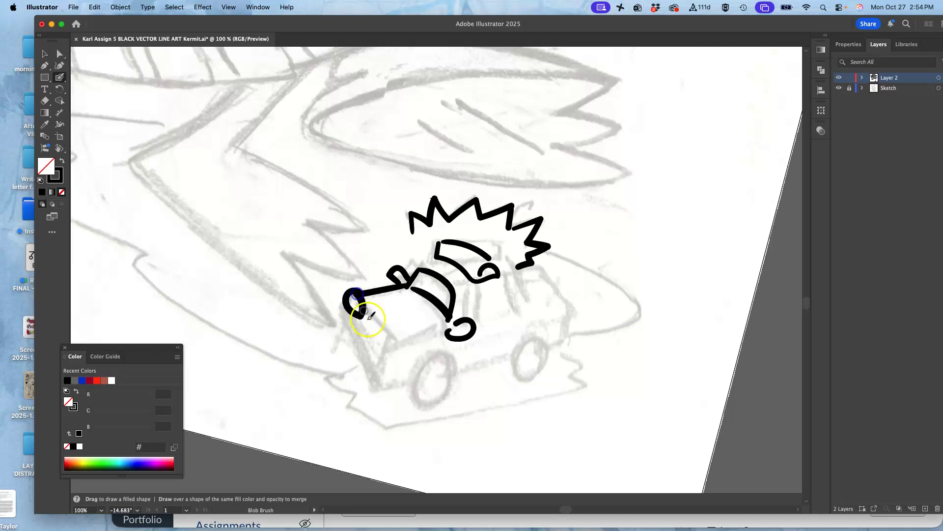
pyautogui.moveTo(395, 347)
pyautogui.mouseDown()
pyautogui.moveTo(383, 326)
pyautogui.moveTo(411, 340)
pyautogui.mouseUp()
pyautogui.moveTo(372, 315)
pyautogui.mouseDown()
pyautogui.moveTo(379, 325)
pyautogui.moveTo(342, 312)
pyautogui.mouseUp()
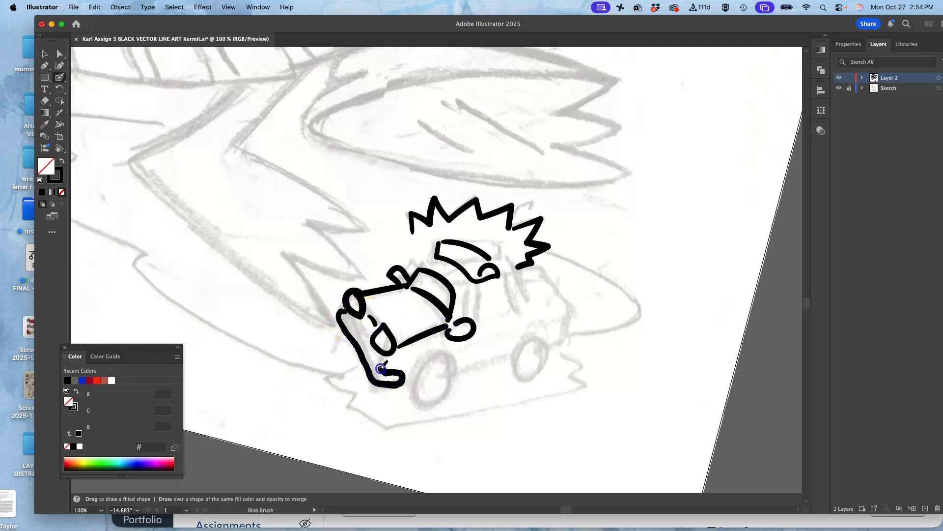
pyautogui.moveTo(348, 315); pyautogui.dragTo(395, 381)
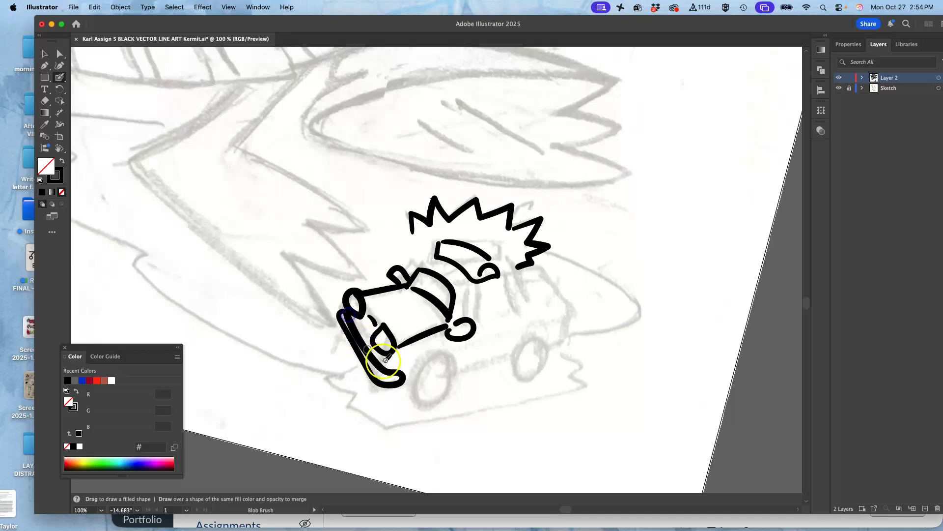
# Draw the front and rear wheels with inner hub rings and connect them with the car's lower body line.
pyautogui.moveTo(452, 359)
pyautogui.mouseDown()
pyautogui.moveTo(457, 382)
pyautogui.moveTo(437, 401)
pyautogui.moveTo(418, 393)
pyautogui.moveTo(419, 375)
pyautogui.moveTo(429, 364)
pyautogui.moveTo(436, 388)
pyautogui.moveTo(447, 375)
pyautogui.moveTo(437, 365)
pyautogui.moveTo(438, 388)
pyautogui.mouseUp()
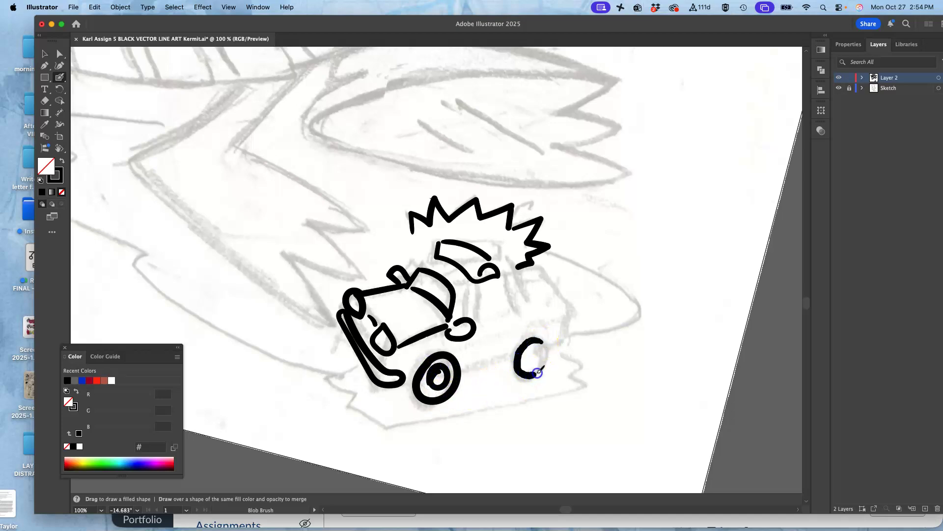
pyautogui.moveTo(536, 363); pyautogui.dragTo(533, 365)
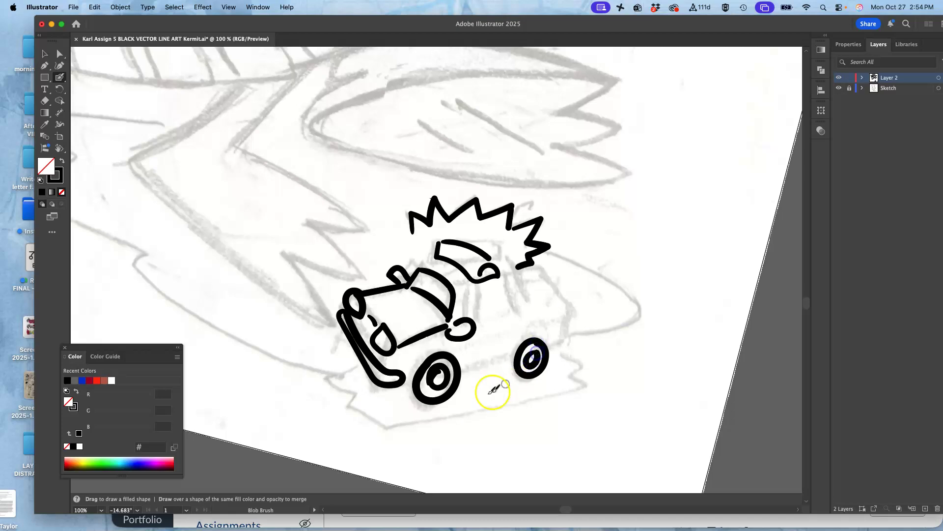
pyautogui.moveTo(454, 374); pyautogui.dragTo(514, 361)
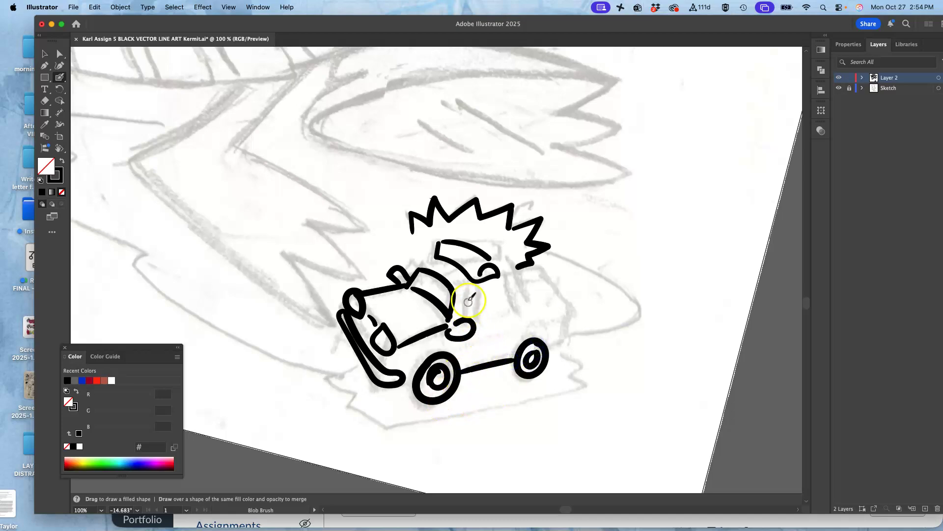
# Ink the two side windows, the rear roof pillar and the roof line above the windshield.
pyautogui.moveTo(462, 317)
pyautogui.mouseDown()
pyautogui.moveTo(486, 290)
pyautogui.moveTo(470, 320)
pyautogui.mouseUp()
pyautogui.moveTo(496, 289)
pyautogui.mouseDown()
pyautogui.moveTo(499, 312)
pyautogui.moveTo(522, 311)
pyautogui.moveTo(500, 283)
pyautogui.mouseUp()
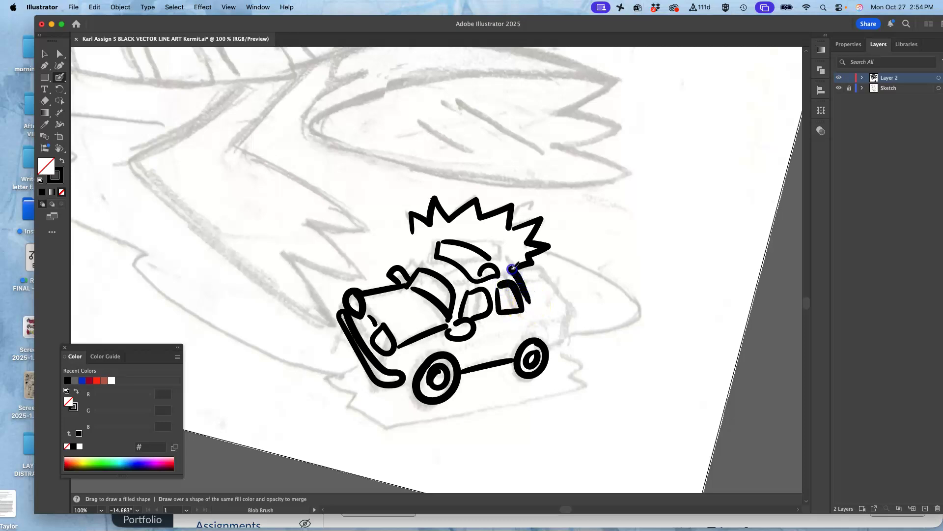
pyautogui.moveTo(423, 282)
pyautogui.mouseDown()
pyautogui.moveTo(413, 266)
pyautogui.moveTo(447, 265)
pyautogui.mouseUp()
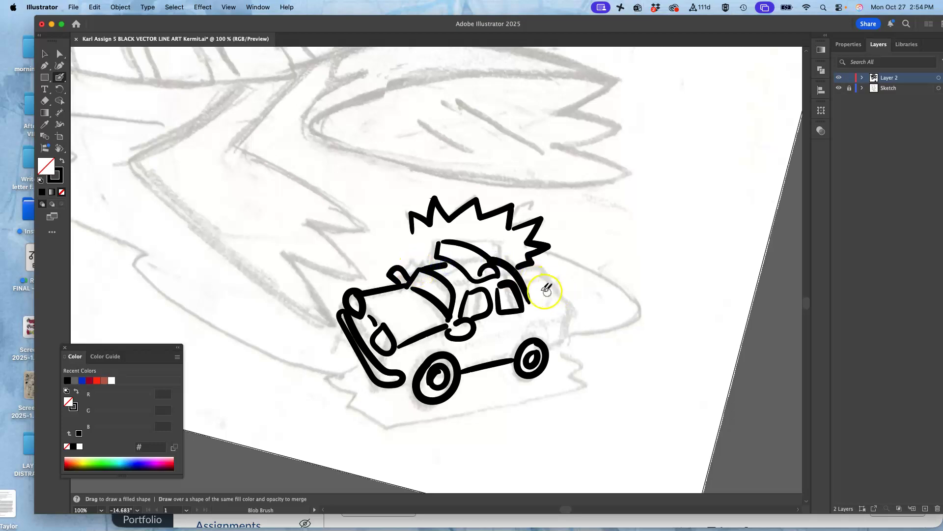
# Outline the car's trunk and rear bumper, join the front bumper to the wheel, and add dividing lines to the roof light.
pyautogui.moveTo(521, 269); pyautogui.dragTo(534, 268)
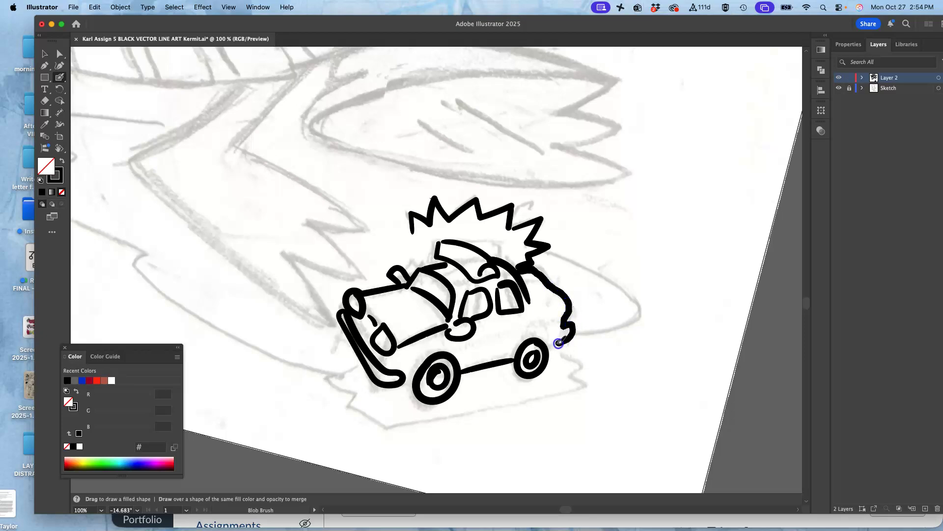
pyautogui.moveTo(562, 327)
pyautogui.mouseDown()
pyautogui.moveTo(548, 346)
pyautogui.moveTo(504, 332)
pyautogui.moveTo(520, 316)
pyautogui.mouseUp()
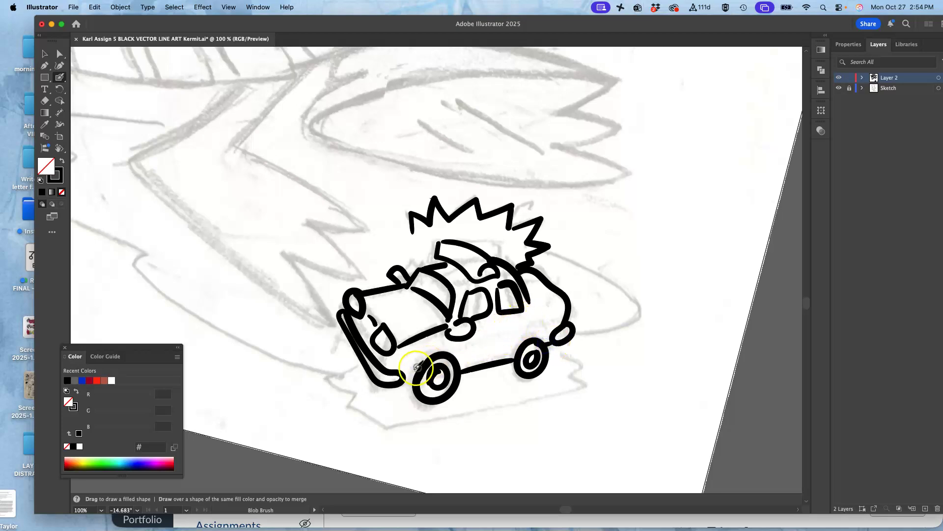
pyautogui.moveTo(408, 378); pyautogui.dragTo(428, 372)
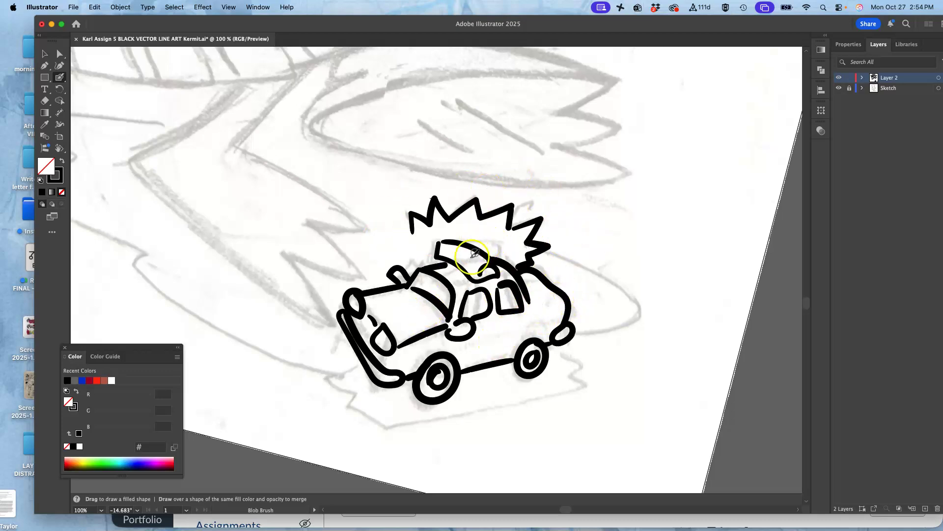
pyautogui.moveTo(454, 254)
pyautogui.mouseDown()
pyautogui.moveTo(497, 264)
pyautogui.moveTo(500, 290)
pyautogui.moveTo(495, 278)
pyautogui.moveTo(466, 268)
pyautogui.moveTo(492, 312)
pyautogui.moveTo(503, 276)
pyautogui.moveTo(521, 295)
pyautogui.moveTo(413, 296)
pyautogui.moveTo(447, 329)
pyautogui.mouseUp()
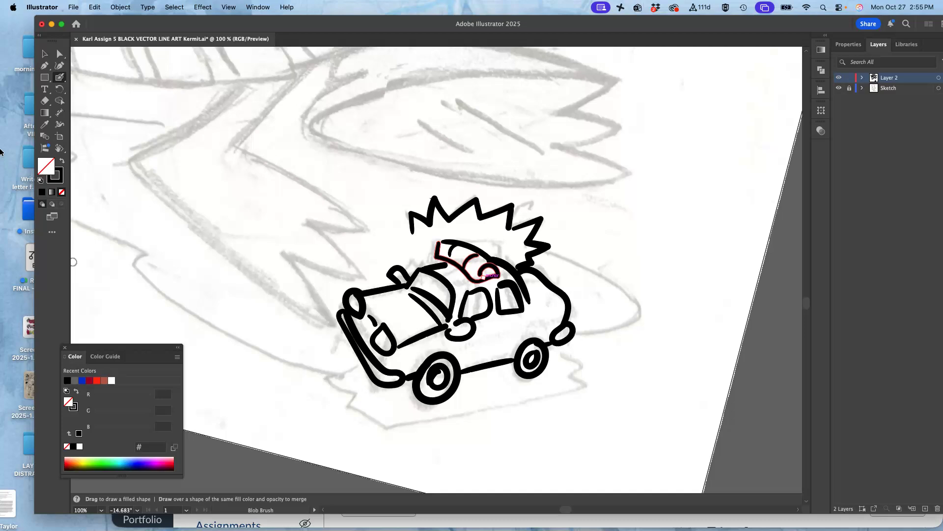
# Switch to Chrome, search Google Images for "police squad car" in a new tab and browse the reference photos.
pyautogui.moveTo(1, 152)
pyautogui.click(13, 96)
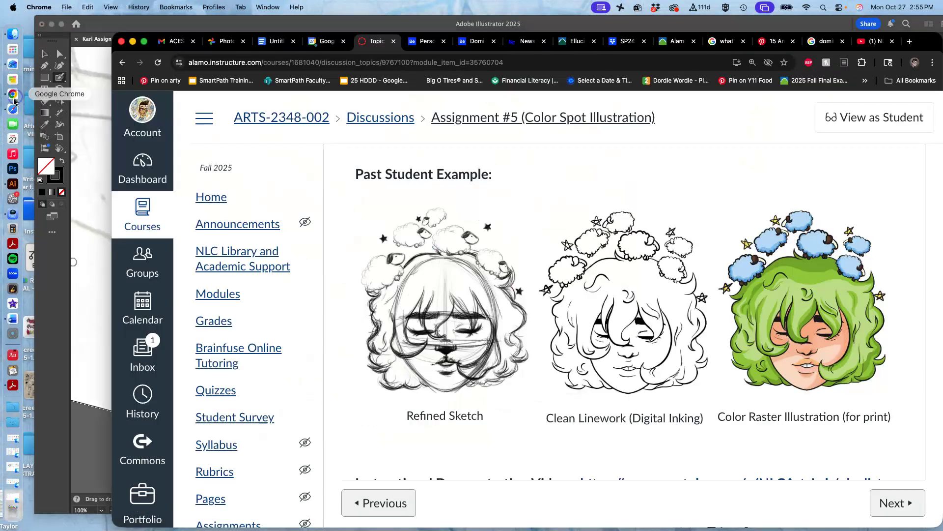
pyautogui.click(910, 41)
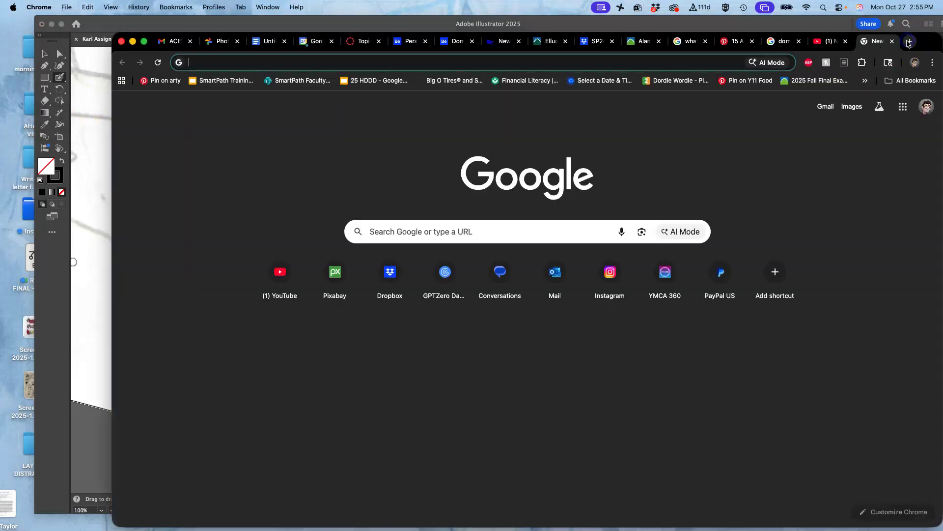
pyautogui.write('cop s')
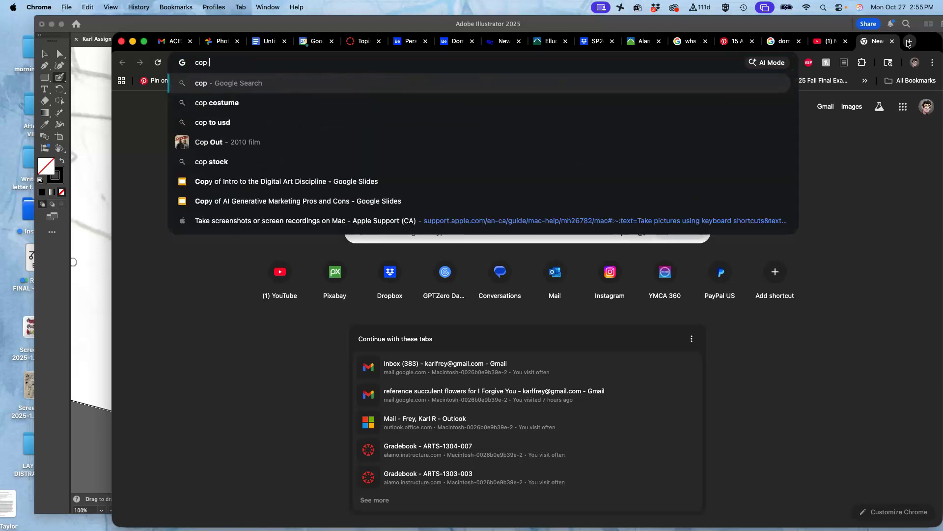
pyautogui.press('BackSpace')
pyautogui.press('BackSpace')
pyautogui.press('BackSpace')
pyautogui.press('BackSpace')
pyautogui.press('BackSpace')
pyautogui.write('police ')
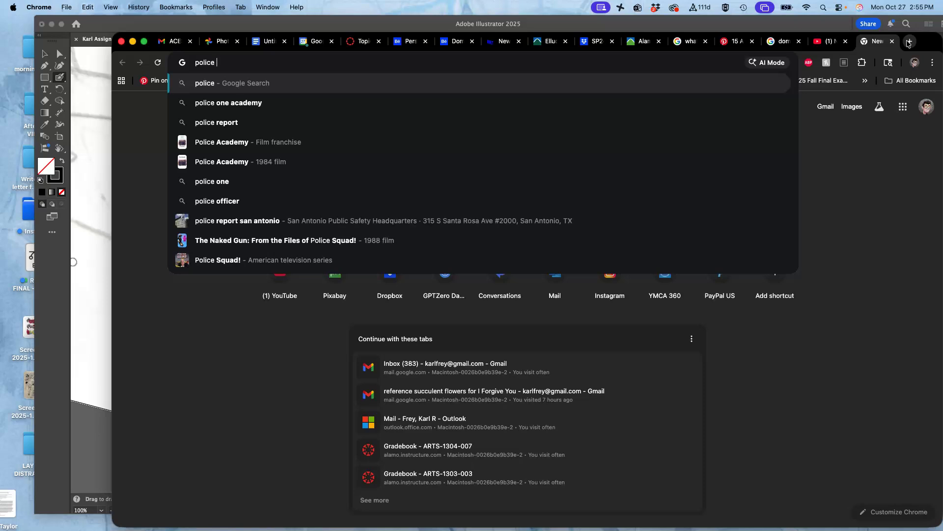
pyautogui.write('squad car')
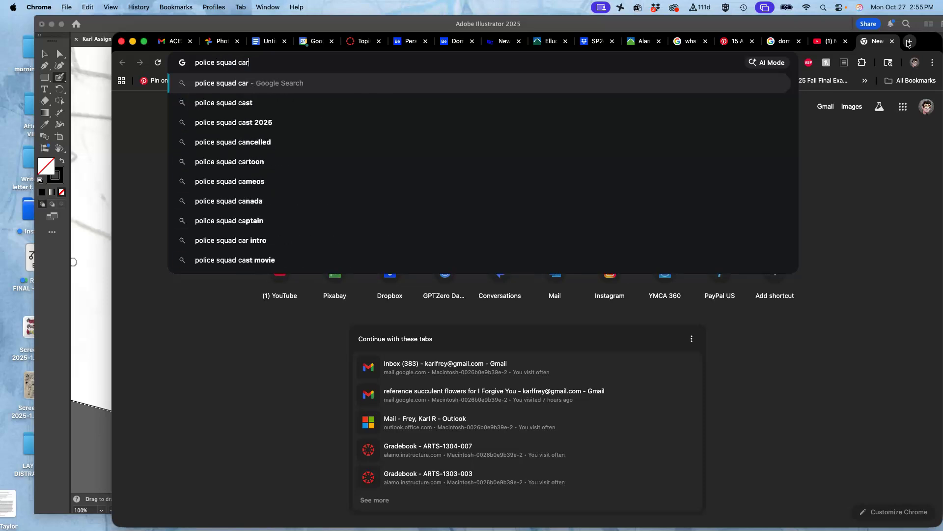
pyautogui.press('Return')
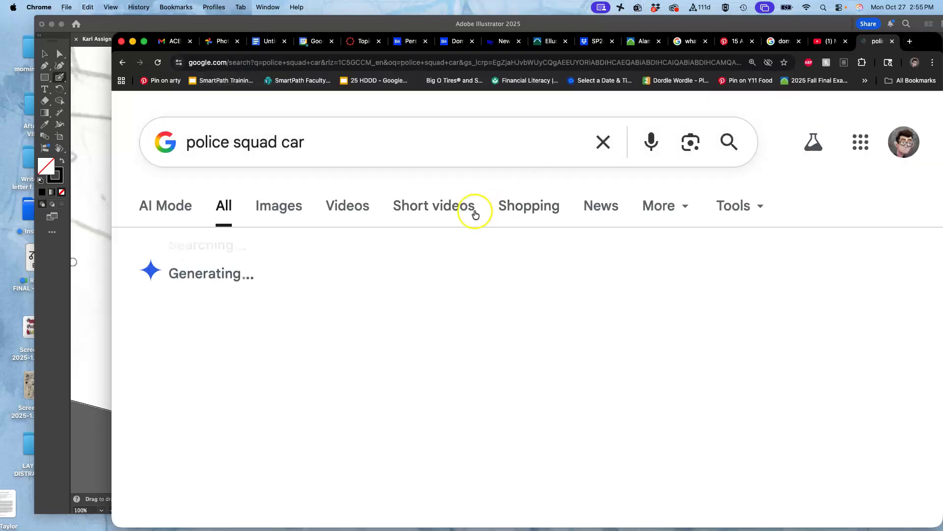
pyautogui.click(283, 215)
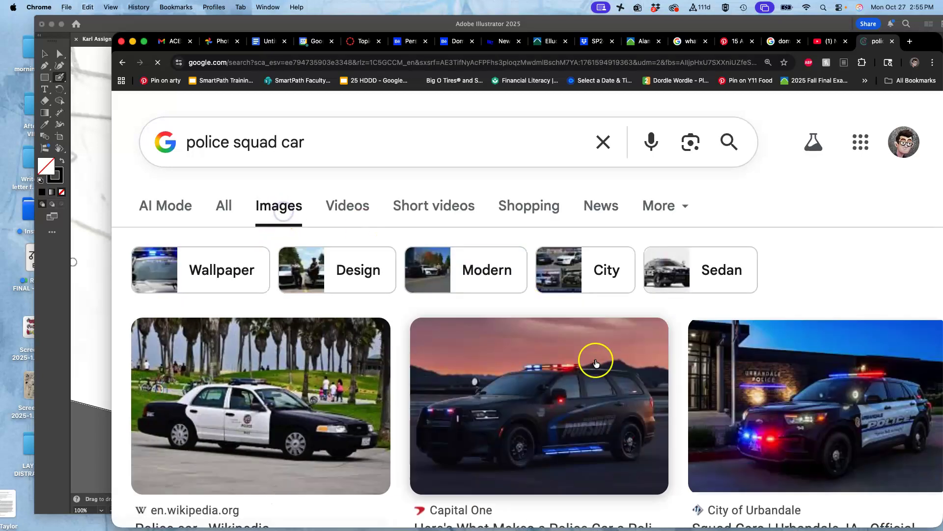
pyautogui.scroll(-2, 596, 358)
pyautogui.scroll(-2, 597, 364)
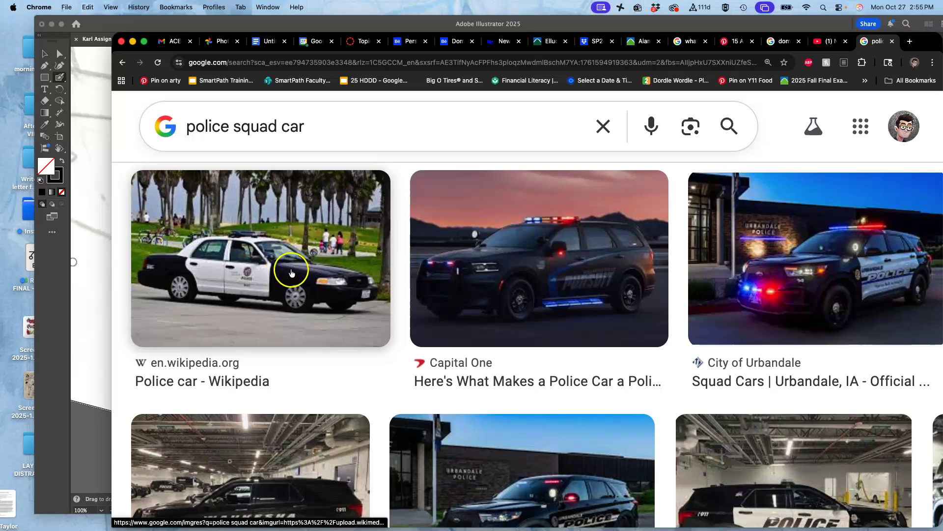
pyautogui.scroll(-10, 332, 252)
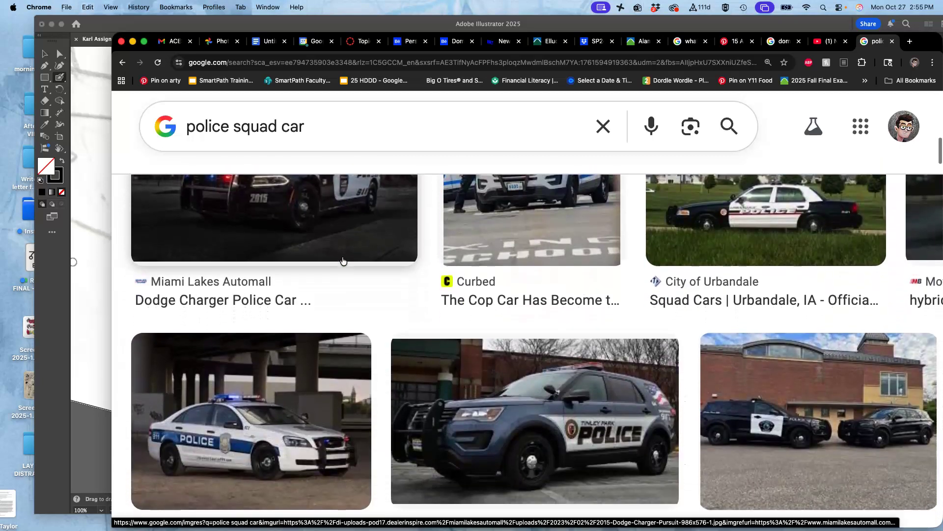
pyautogui.scroll(5, 341, 259)
# Return to Illustrator and fill the car's hood with solid black brush strokes, leaving a white gap along its outline.
pyautogui.click(93, 143)
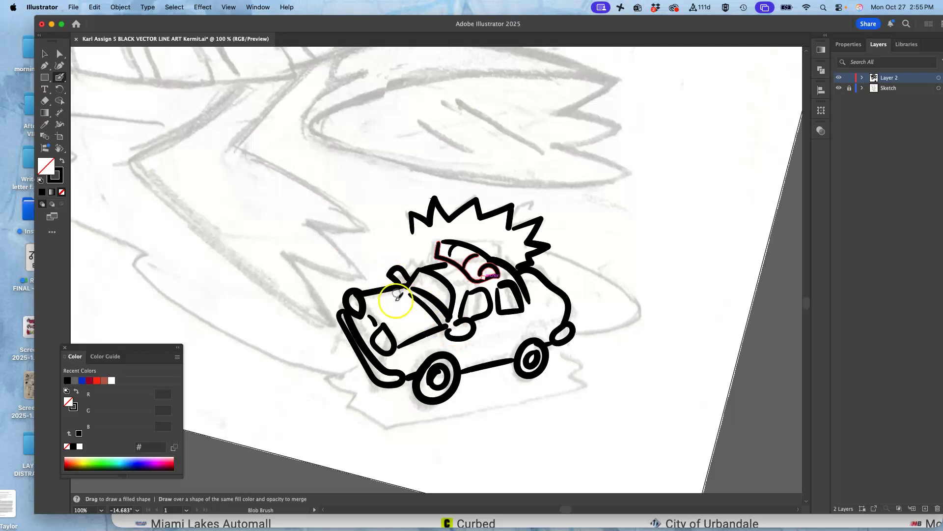
pyautogui.moveTo(376, 301); pyautogui.dragTo(374, 303)
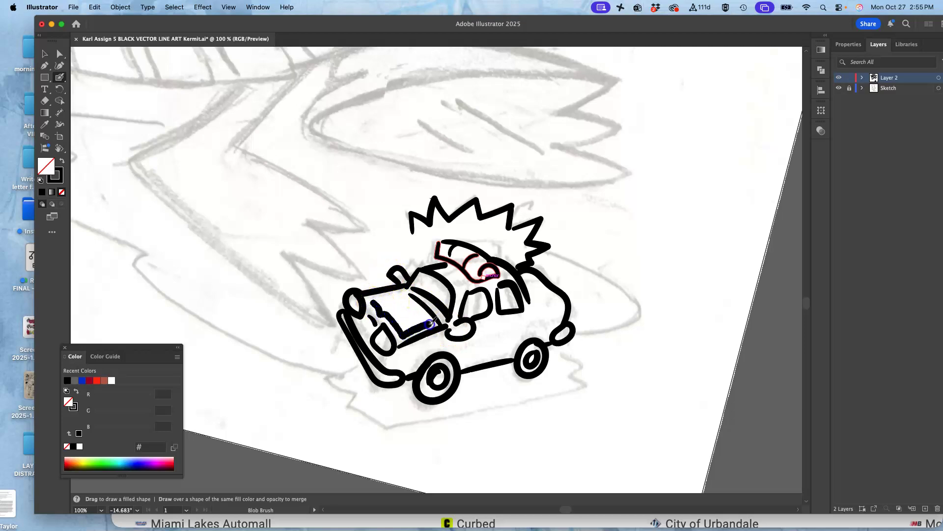
pyautogui.moveTo(374, 299)
pyautogui.mouseDown()
pyautogui.moveTo(393, 321)
pyautogui.moveTo(396, 303)
pyautogui.mouseUp()
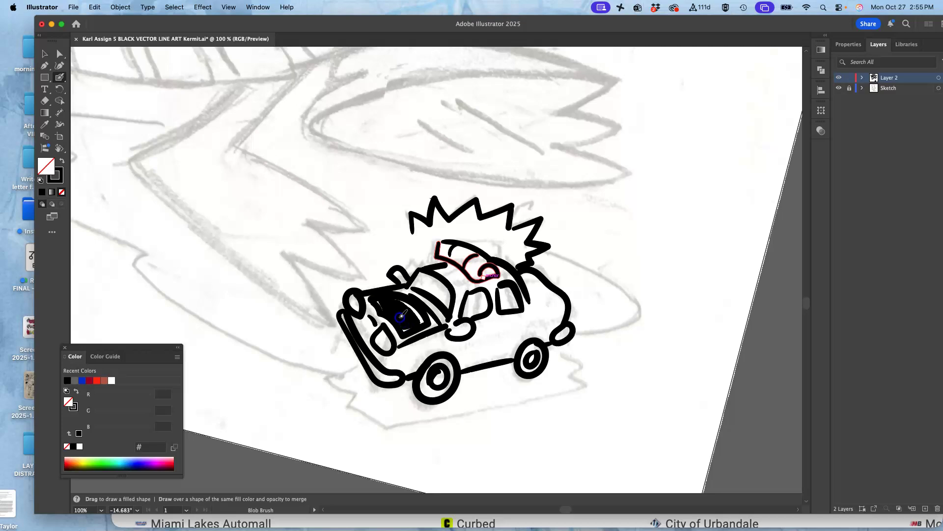
pyautogui.moveTo(380, 300)
pyautogui.mouseDown()
pyautogui.moveTo(443, 368)
pyautogui.moveTo(412, 327)
pyautogui.moveTo(397, 323)
pyautogui.moveTo(418, 324)
pyautogui.mouseUp()
# Arrange the Chrome and Illustrator windows side by side so the first police car photo stays visible beside the drawing.
pyautogui.click(794, 514)
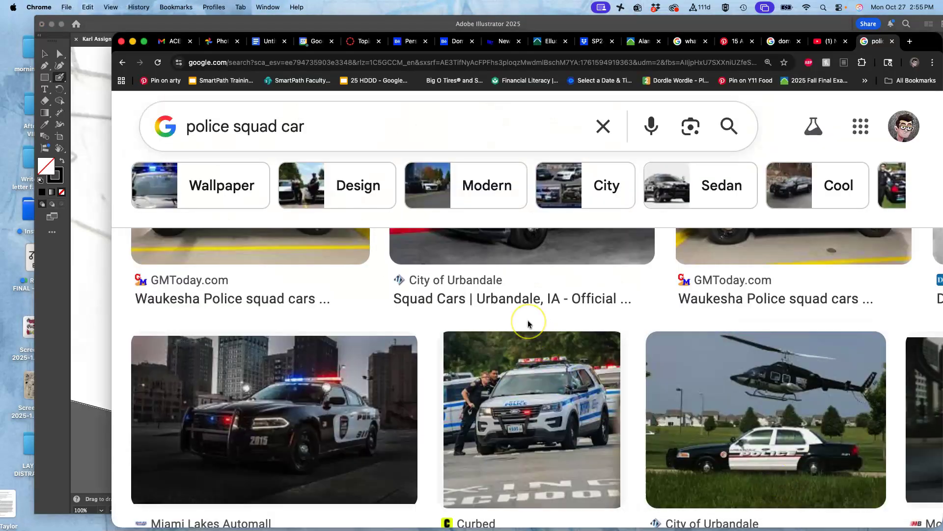
pyautogui.scroll(4, 528, 322)
pyautogui.scroll(5, 528, 319)
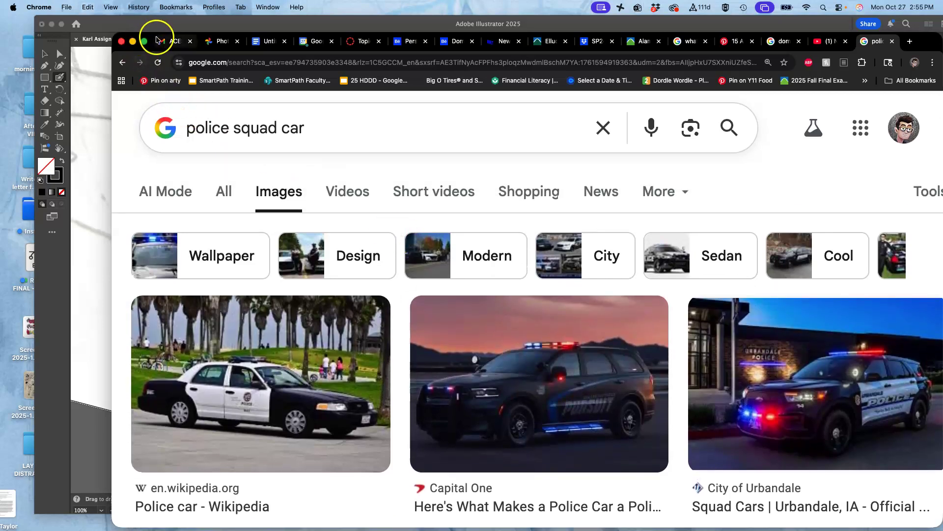
pyautogui.moveTo(155, 39); pyautogui.dragTo(595, 104)
pyautogui.click(443, 151)
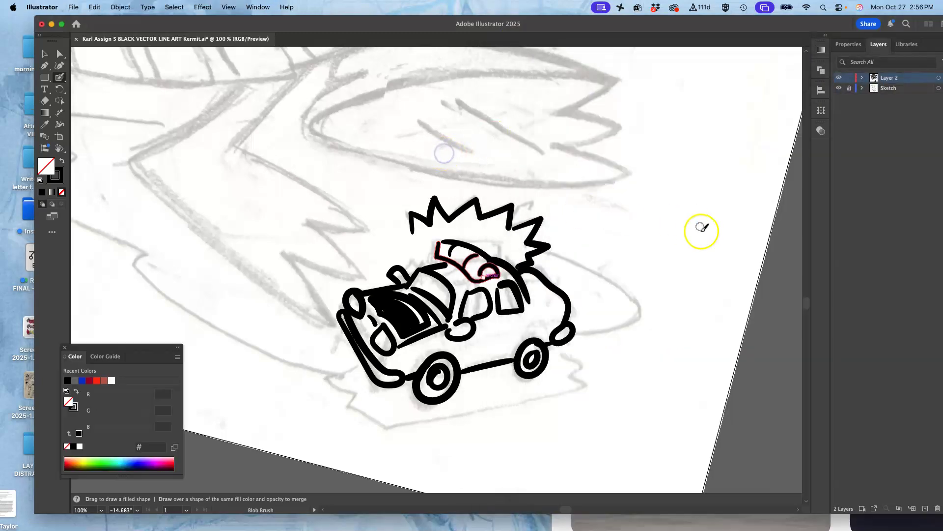
pyautogui.moveTo(799, 28); pyautogui.dragTo(739, 25)
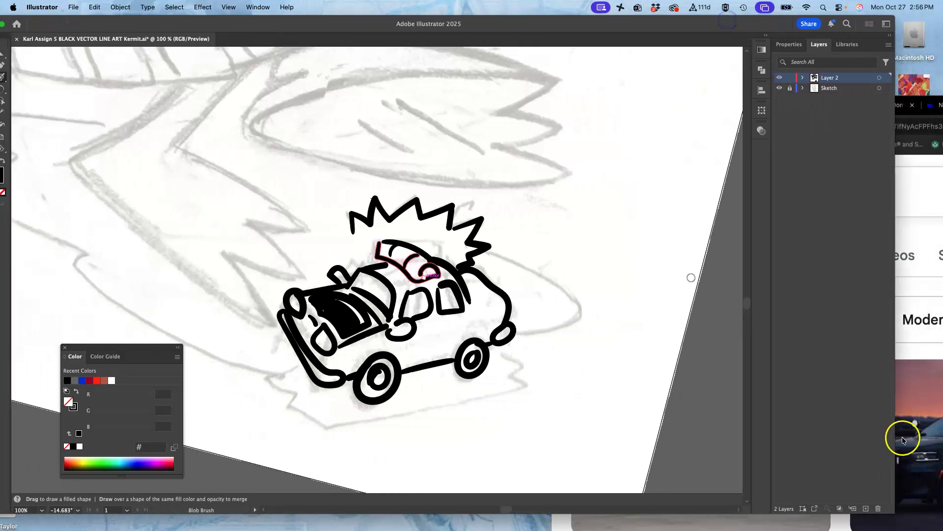
pyautogui.moveTo(893, 513); pyautogui.dragTo(700, 406)
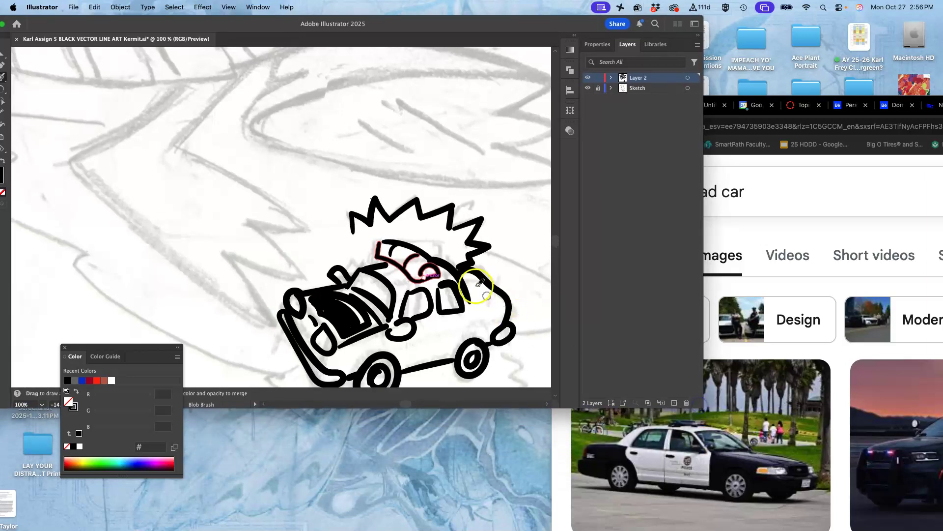
# Fill the car's front fender, rear fender and trunk with solid black brush strokes, leaving thin white gaps along the outlines.
pyautogui.scroll(-5, 479, 284)
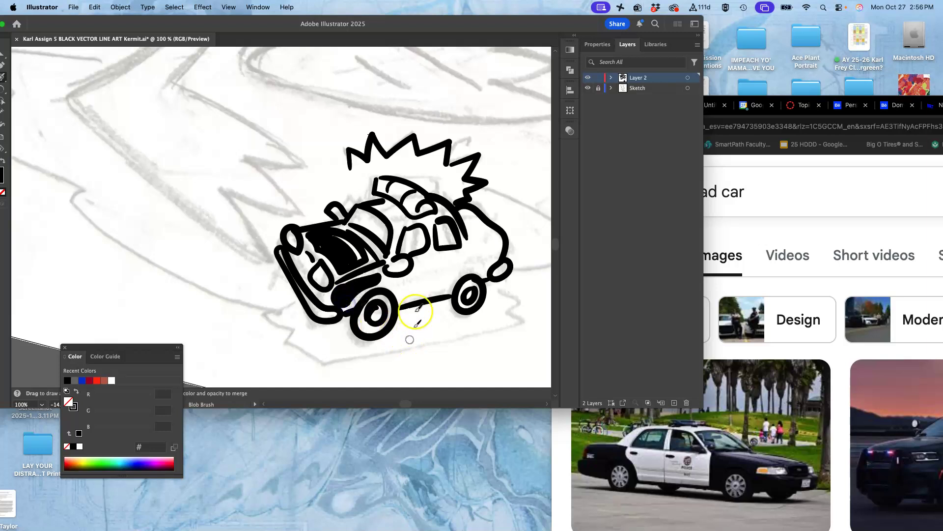
pyautogui.moveTo(375, 269)
pyautogui.mouseDown()
pyautogui.moveTo(320, 270)
pyautogui.moveTo(295, 252)
pyautogui.moveTo(329, 248)
pyautogui.mouseUp()
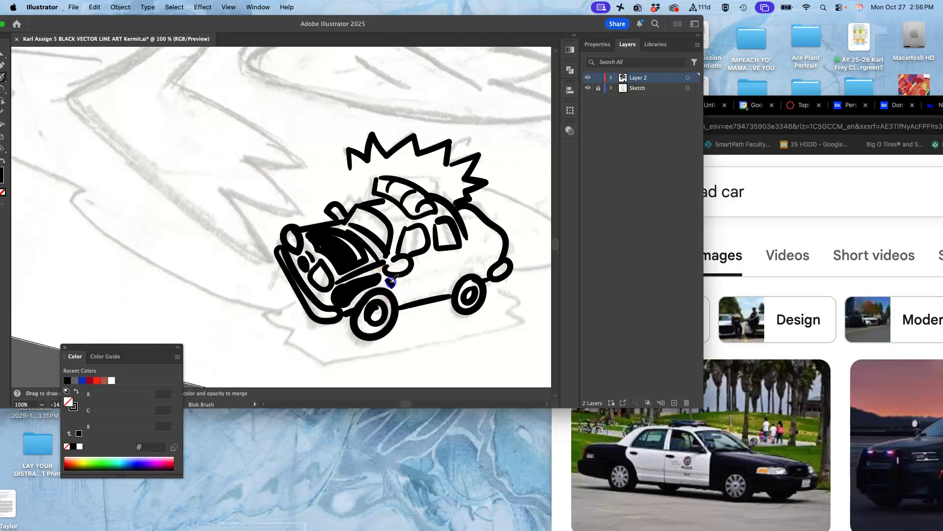
pyautogui.moveTo(392, 281); pyautogui.dragTo(389, 284)
pyautogui.moveTo(468, 251); pyautogui.dragTo(466, 256)
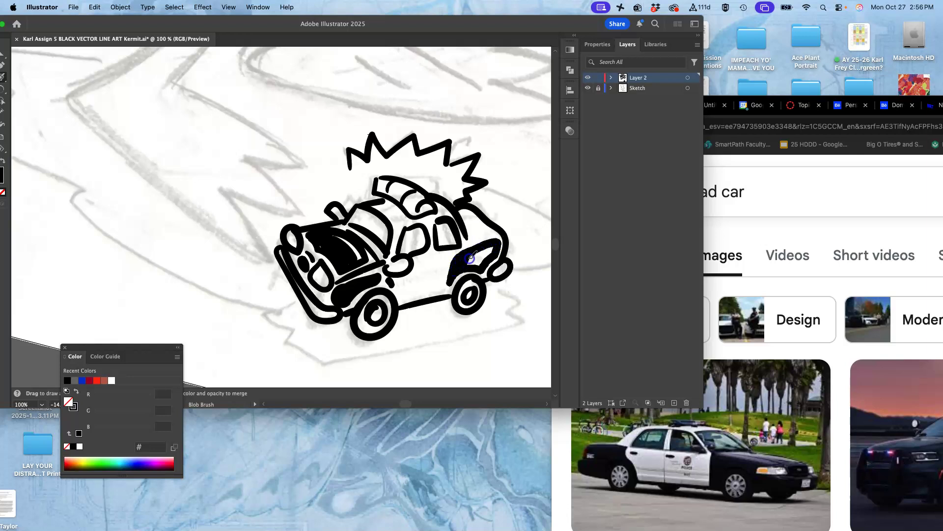
pyautogui.moveTo(480, 266); pyautogui.dragTo(493, 244)
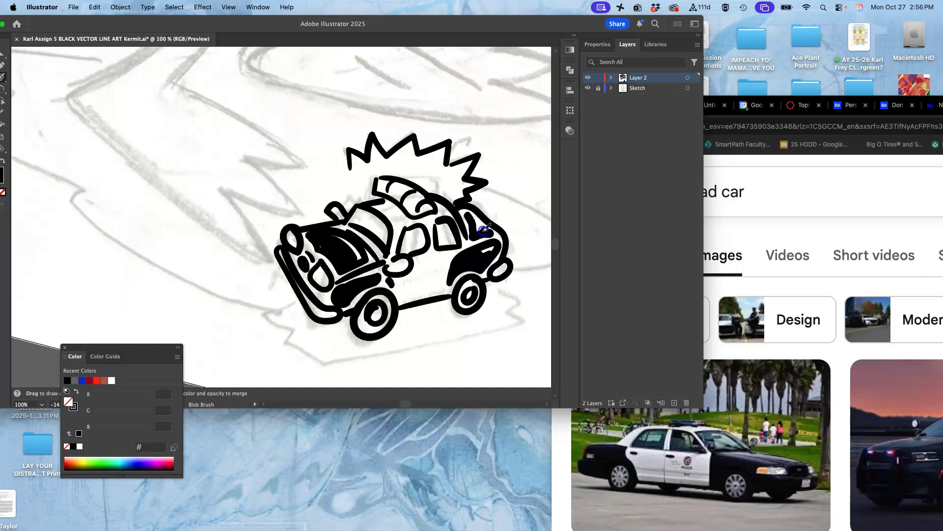
pyautogui.moveTo(469, 212); pyautogui.dragTo(468, 213)
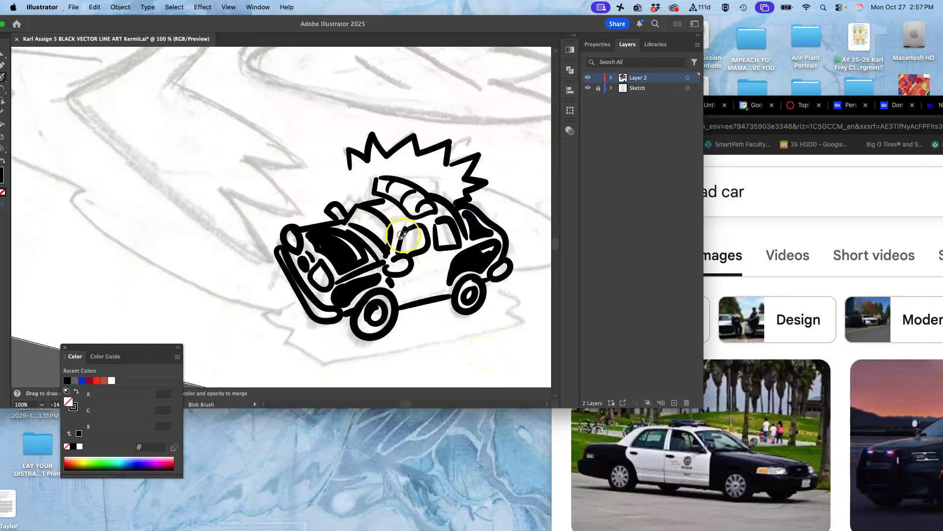
# Add small black marks to the roof light, windshield and side windows, and ink stripes and an oval badge on the doors.
pyautogui.moveTo(417, 194)
pyautogui.mouseDown()
pyautogui.moveTo(383, 188)
pyautogui.moveTo(393, 212)
pyautogui.moveTo(406, 201)
pyautogui.moveTo(397, 197)
pyautogui.moveTo(417, 198)
pyautogui.mouseUp()
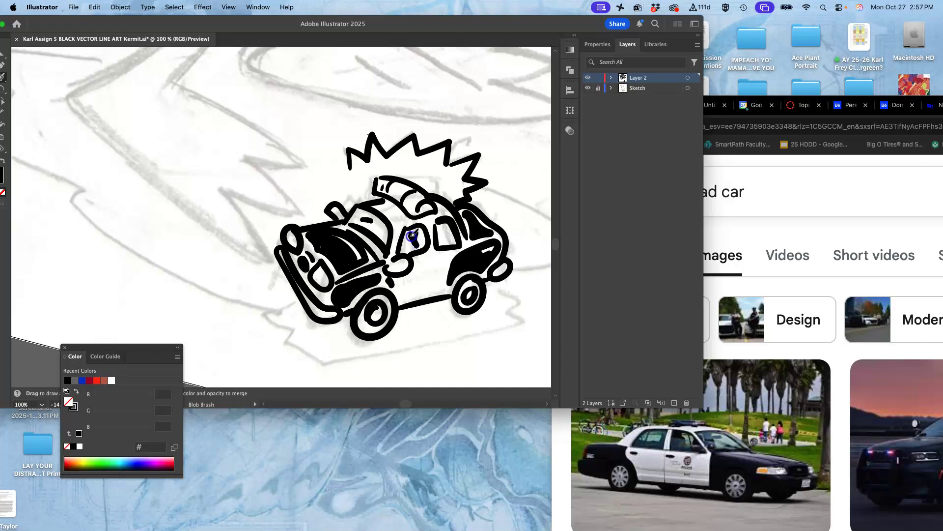
pyautogui.moveTo(419, 230); pyautogui.dragTo(446, 240)
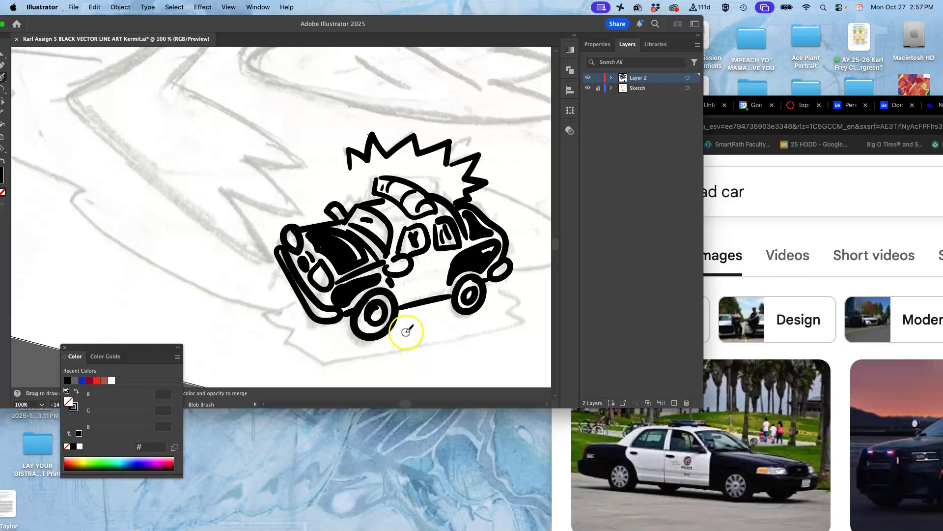
pyautogui.press('super+z')
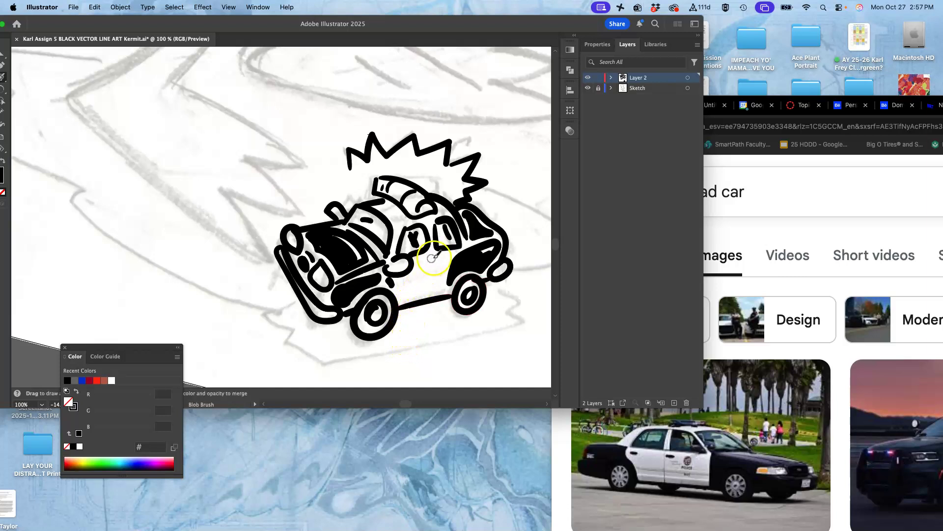
pyautogui.moveTo(449, 247)
pyautogui.mouseDown()
pyautogui.moveTo(448, 216)
pyautogui.moveTo(448, 242)
pyautogui.mouseUp()
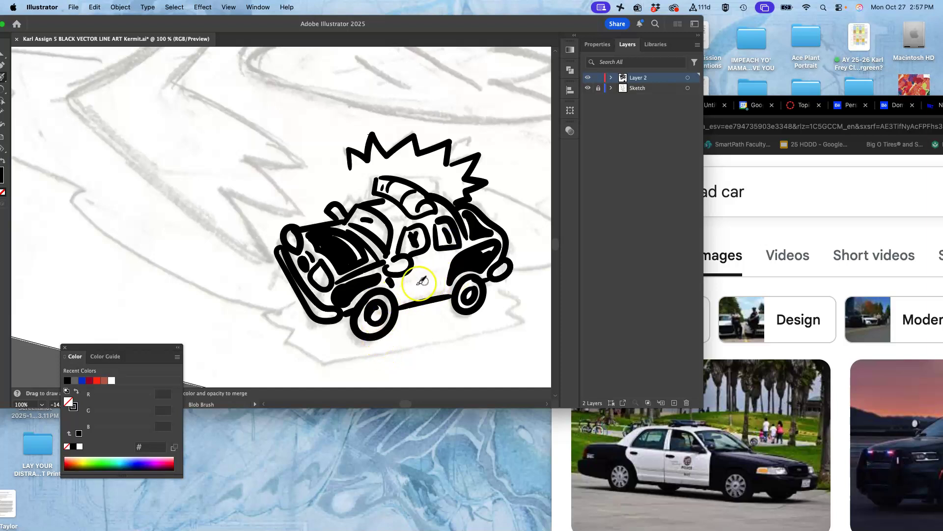
pyautogui.moveTo(406, 291)
pyautogui.mouseDown()
pyautogui.moveTo(444, 282)
pyautogui.moveTo(411, 284)
pyautogui.moveTo(436, 264)
pyautogui.mouseUp()
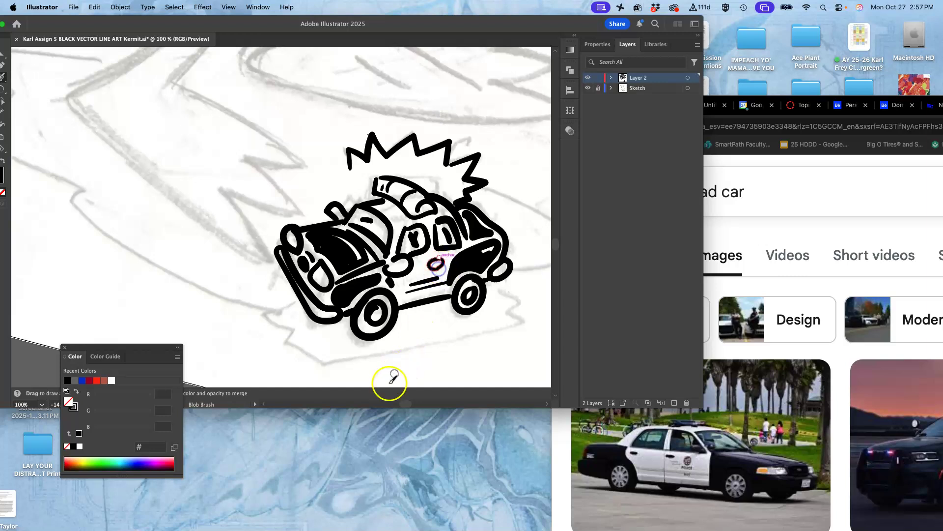
# Ink the outline of the creature's bent leg and pointed webbed foot beside the police car, following the sketch.
pyautogui.press('super+minus')
pyautogui.press('super+minus')
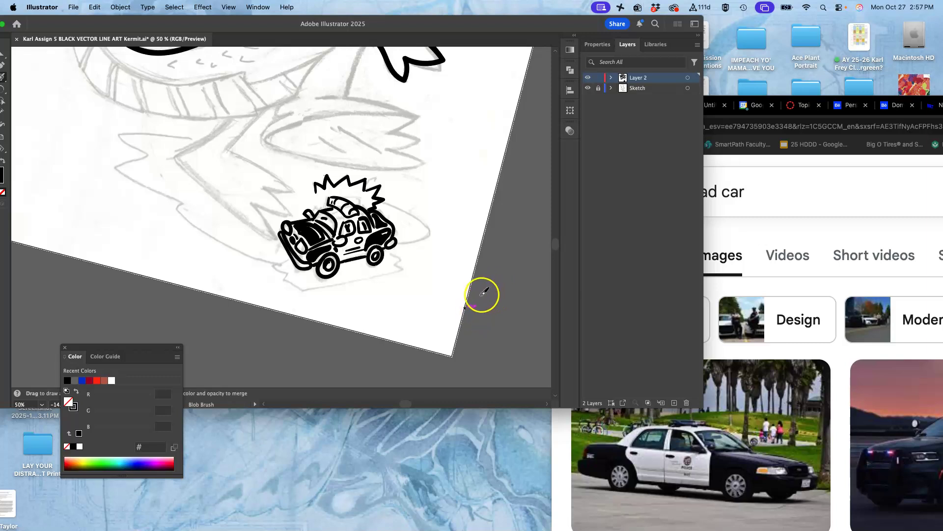
pyautogui.press('space')
pyautogui.moveTo(402, 307); pyautogui.dragTo(572, 310)
pyautogui.moveTo(428, 200)
pyautogui.mouseDown()
pyautogui.moveTo(331, 217)
pyautogui.moveTo(343, 257)
pyautogui.mouseUp()
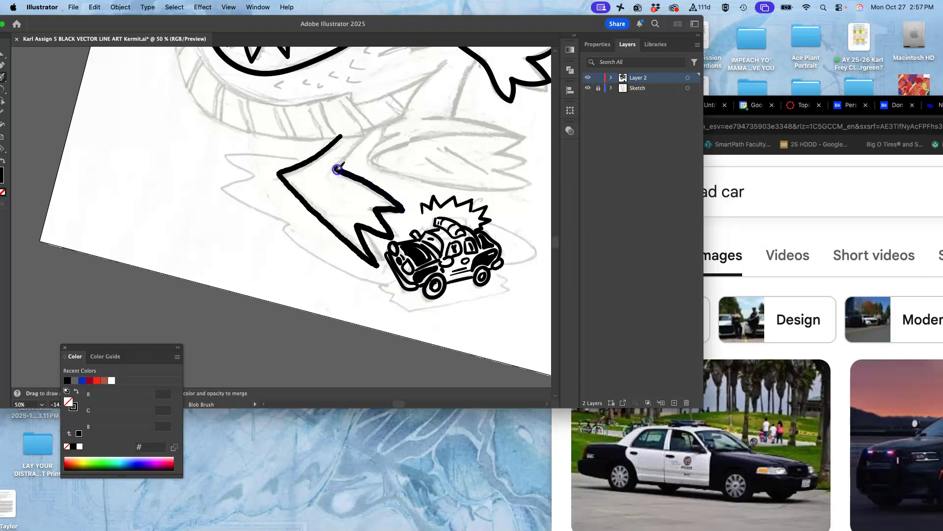
pyautogui.moveTo(369, 133); pyautogui.dragTo(366, 132)
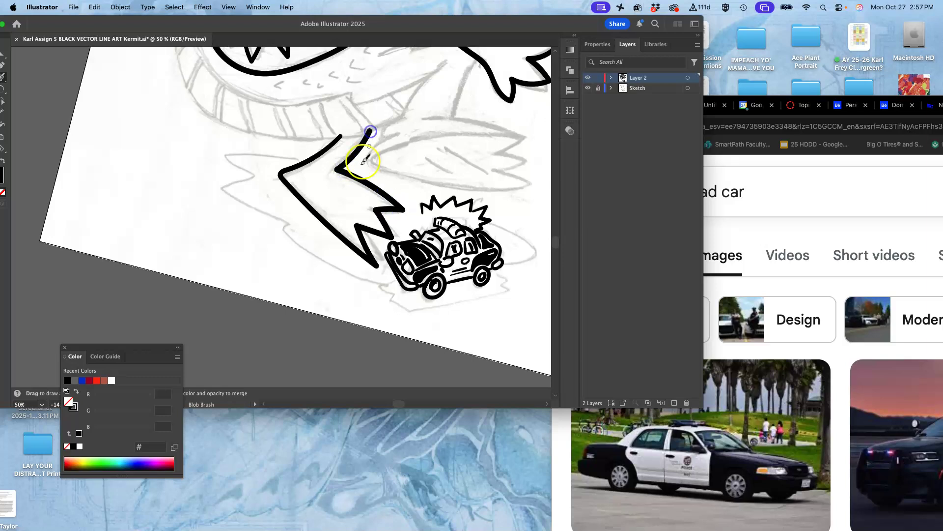
# Ink the creature's second leg and webbed foot above the car, plus the body line running down from its hand.
pyautogui.moveTo(396, 173)
pyautogui.mouseDown()
pyautogui.moveTo(280, 192)
pyautogui.moveTo(230, 229)
pyautogui.mouseUp()
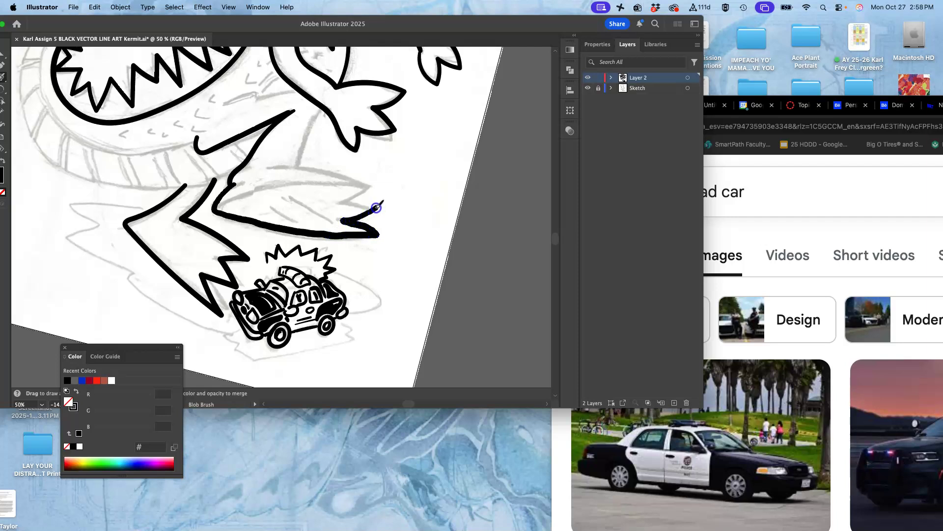
pyautogui.moveTo(352, 182); pyautogui.dragTo(299, 183)
pyautogui.moveTo(225, 199); pyautogui.dragTo(220, 204)
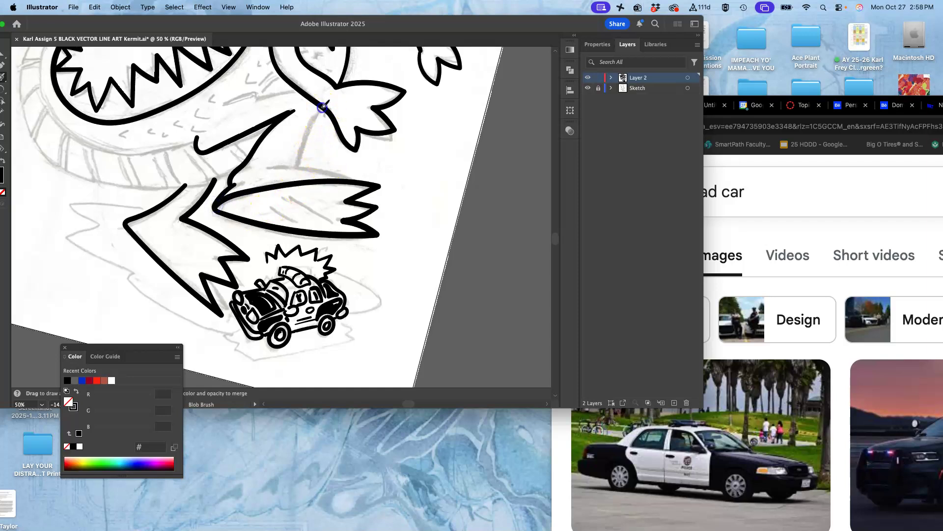
pyautogui.moveTo(294, 159); pyautogui.dragTo(281, 164)
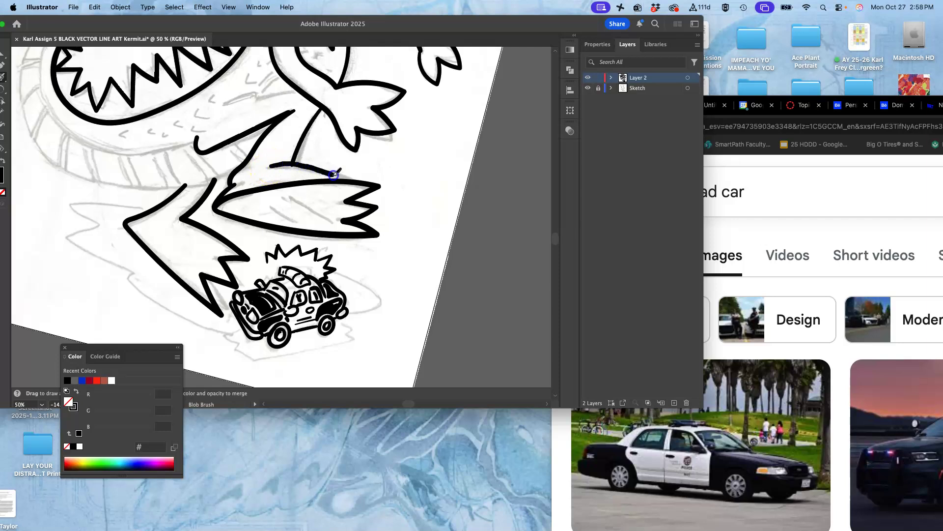
pyautogui.moveTo(352, 182); pyautogui.dragTo(352, 182)
pyautogui.press('a')
pyautogui.hotkey('ctrl', 'z')
pyautogui.hotkey('shift', 'b')
pyautogui.press('super+z')
pyautogui.press('super+z')
# Rotate the canvas and ink the curved line along the second leg, from the foot's outer toe towards the ankle.
pyautogui.moveTo(93, 22); pyautogui.dragTo(205, 55)
pyautogui.click(112, 181)
pyautogui.moveTo(379, 176); pyautogui.dragTo(273, 222)
pyautogui.click(113, 111)
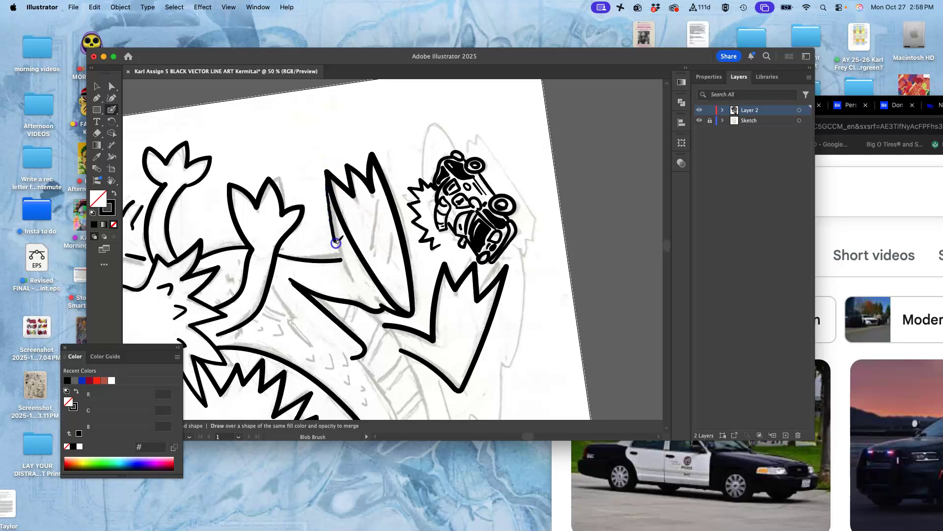
pyautogui.moveTo(354, 279); pyautogui.dragTo(355, 281)
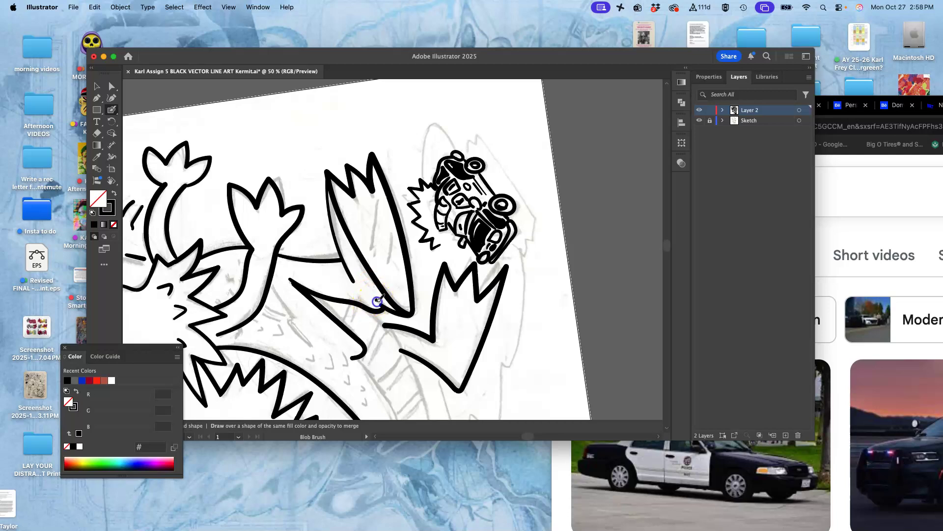
pyautogui.moveTo(439, 247)
pyautogui.mouseDown()
pyautogui.moveTo(414, 197)
pyautogui.moveTo(414, 206)
pyautogui.mouseUp()
# Turn the canvas to a comfortable inking angle around the toothed mouth and scaled body, with the Blob Brush ready.
pyautogui.press('super+minus')
pyautogui.press('super+minus')
pyautogui.press('super+minus')
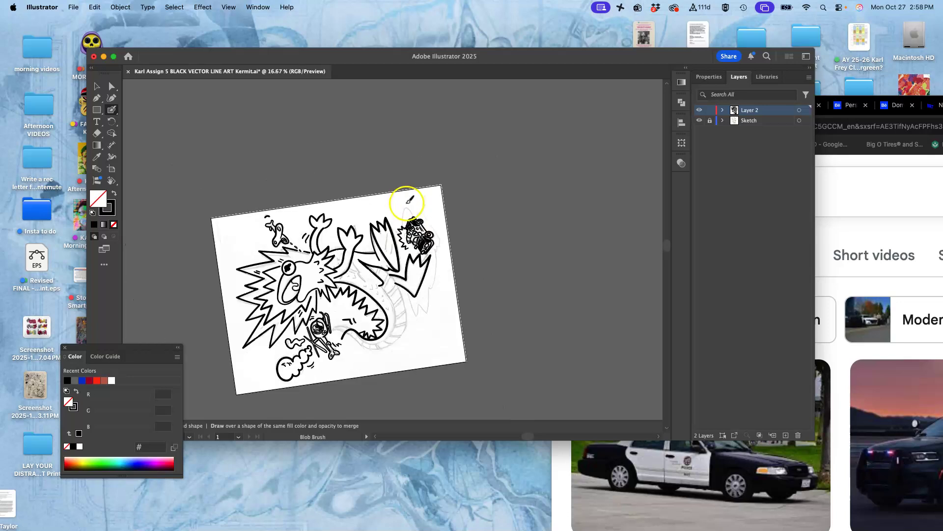
pyautogui.scroll(-4, 377, 287)
pyautogui.hscroll(-1, 377, 287)
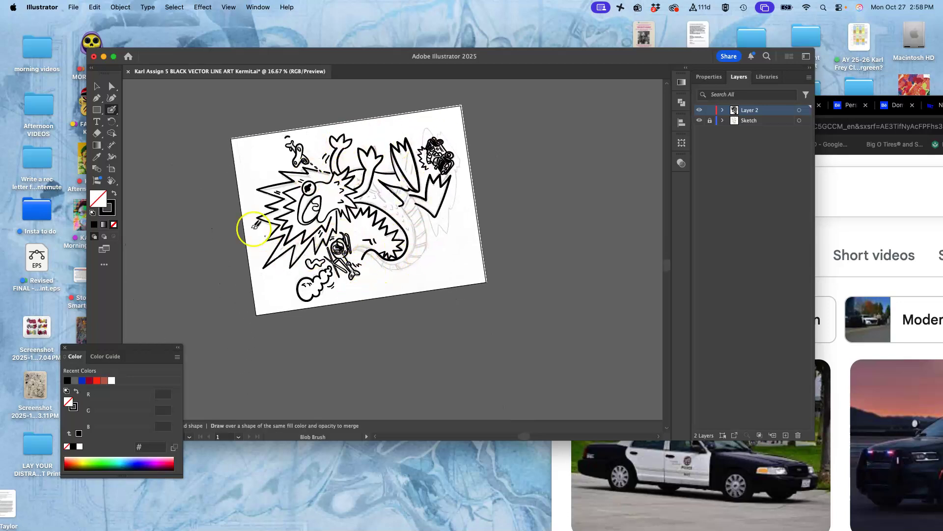
pyautogui.click(113, 181)
pyautogui.moveTo(417, 217); pyautogui.dragTo(415, 249)
pyautogui.scroll(4, 442, 204)
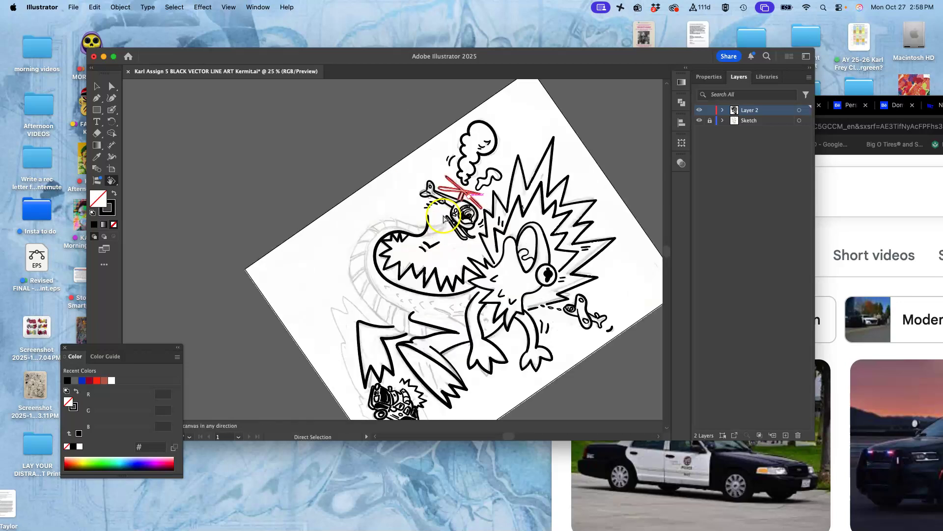
pyautogui.moveTo(443, 203); pyautogui.dragTo(361, 96)
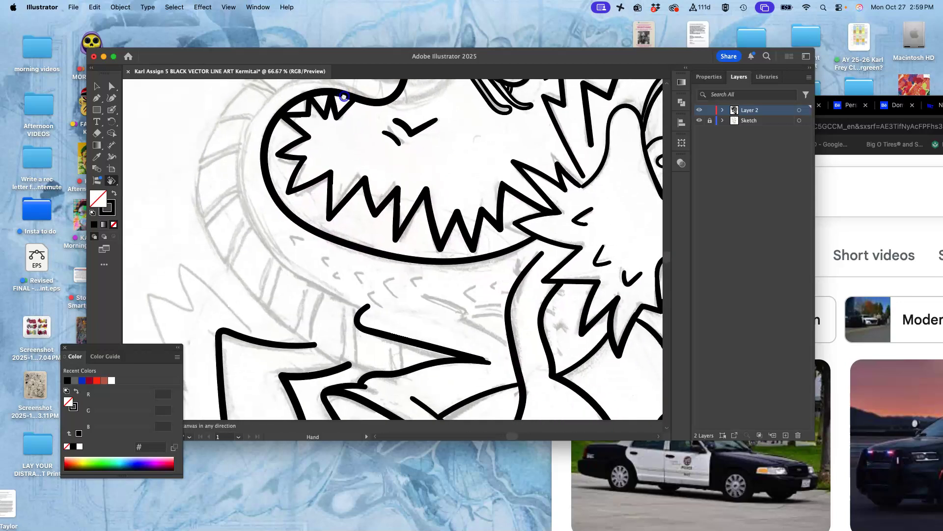
pyautogui.click(111, 109)
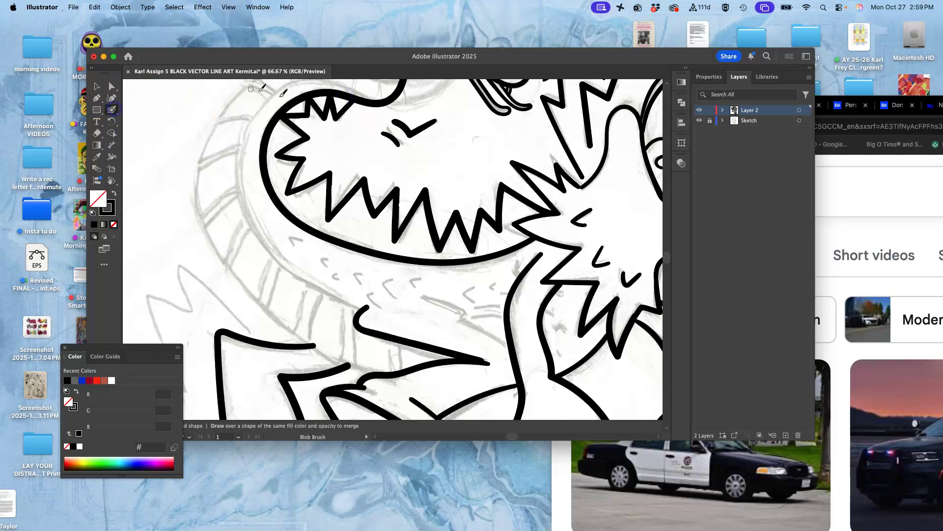
pyautogui.moveTo(368, 90)
pyautogui.mouseDown()
pyautogui.moveTo(364, 128)
pyautogui.moveTo(393, 109)
pyautogui.moveTo(399, 90)
pyautogui.moveTo(355, 122)
pyautogui.moveTo(385, 135)
pyautogui.mouseUp()
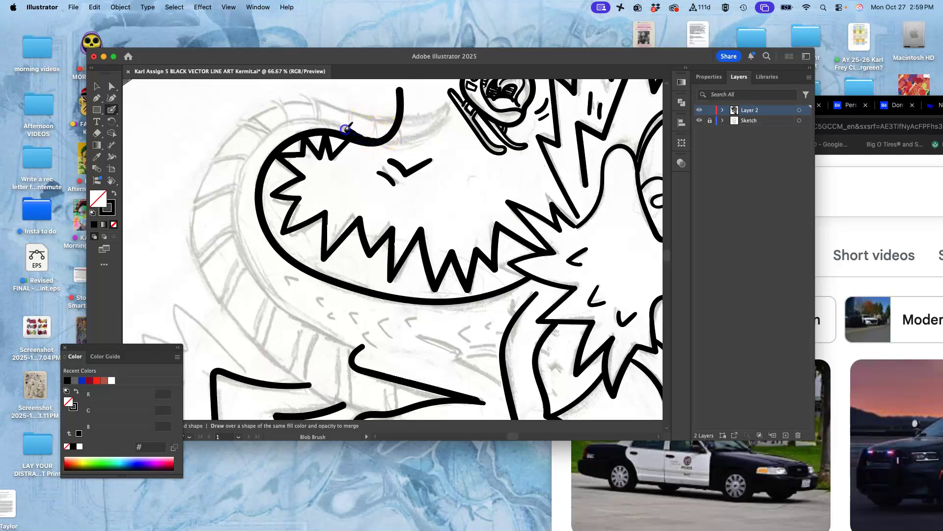
pyautogui.moveTo(246, 162); pyautogui.dragTo(232, 223)
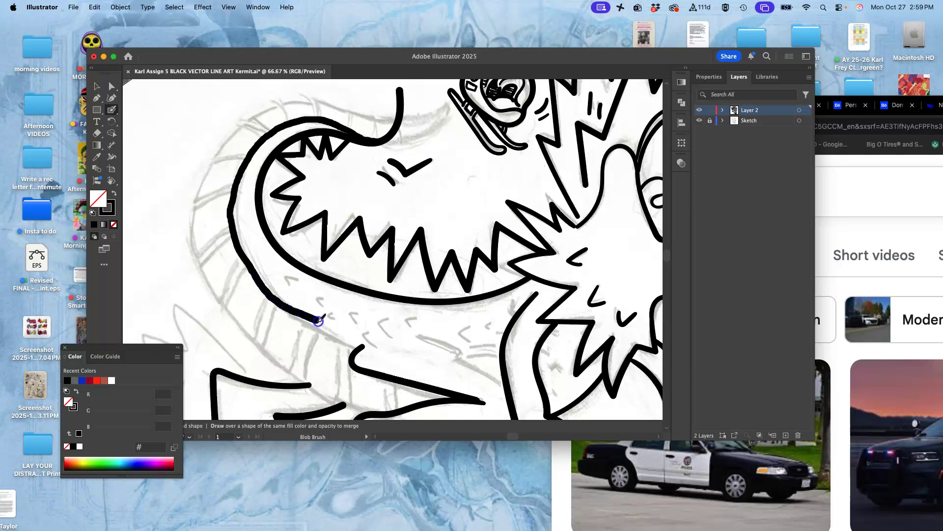
pyautogui.moveTo(361, 345); pyautogui.dragTo(362, 345)
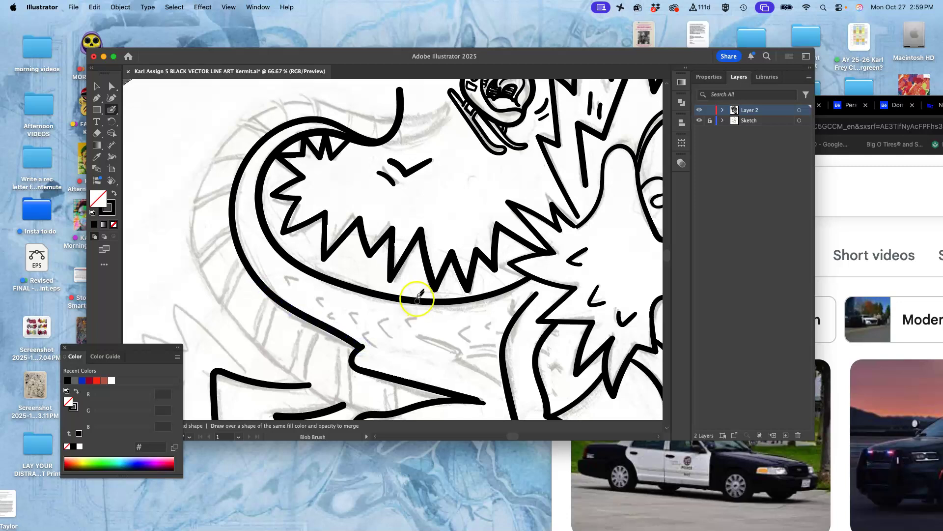
pyautogui.press('super+z')
# Ink one long curve between the scaled body and the striped belly, from the tip of the mouth around to the leg.
pyautogui.moveTo(378, 128); pyautogui.dragTo(372, 141)
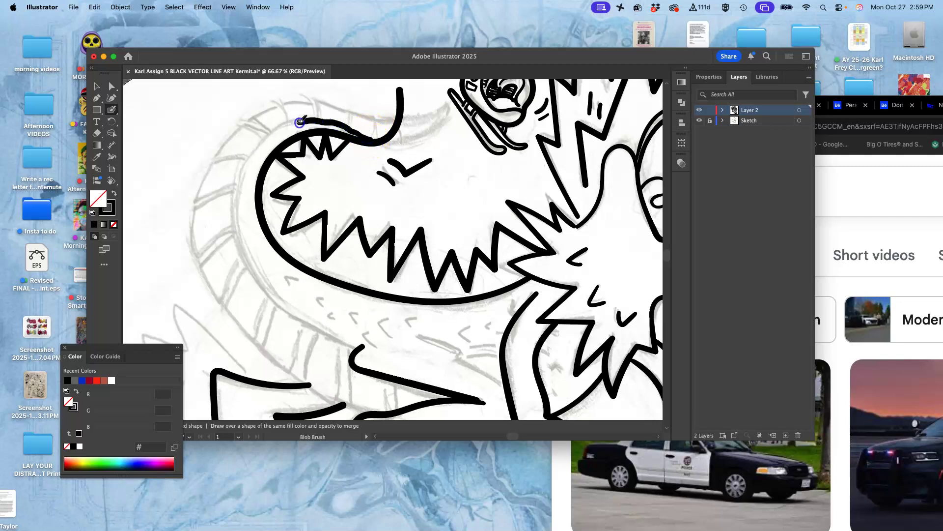
pyautogui.moveTo(255, 149)
pyautogui.mouseDown()
pyautogui.moveTo(232, 207)
pyautogui.moveTo(251, 271)
pyautogui.mouseUp()
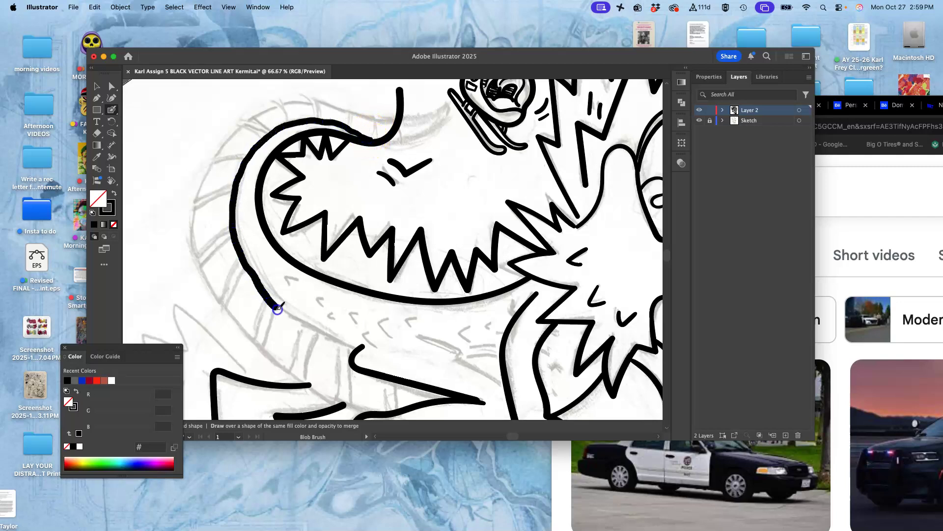
pyautogui.moveTo(358, 347); pyautogui.dragTo(363, 345)
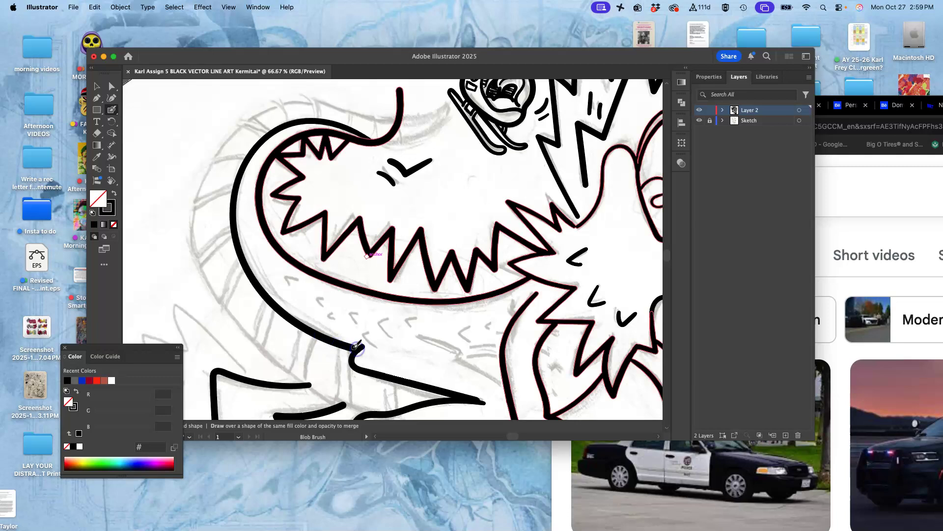
# Ink the small V-shaped scale marks along the body below the mouth and the haunch line leading towards the arm.
pyautogui.moveTo(288, 279)
pyautogui.mouseDown()
pyautogui.moveTo(327, 296)
pyautogui.moveTo(336, 321)
pyautogui.moveTo(362, 312)
pyautogui.moveTo(365, 338)
pyautogui.moveTo(389, 317)
pyautogui.moveTo(463, 330)
pyautogui.moveTo(493, 320)
pyautogui.moveTo(483, 324)
pyautogui.moveTo(488, 331)
pyautogui.moveTo(514, 311)
pyautogui.mouseUp()
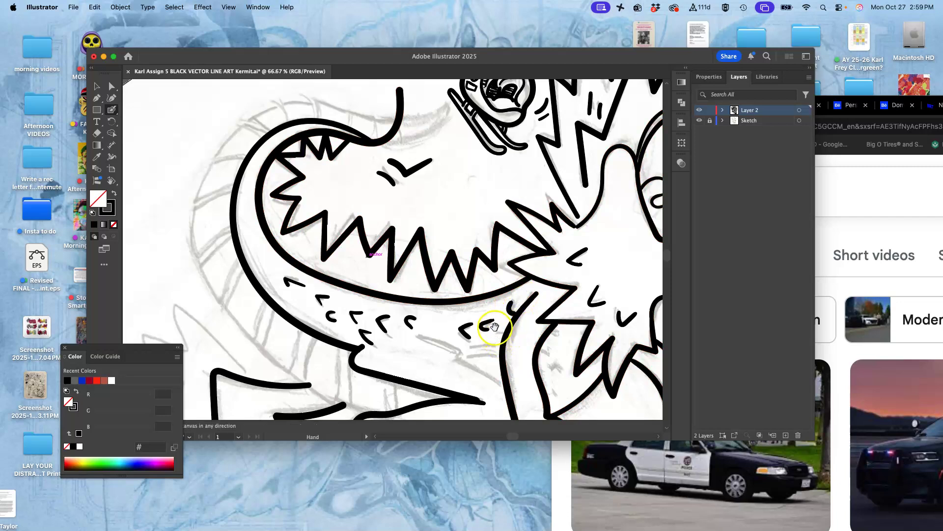
pyautogui.scroll(-5, 494, 326)
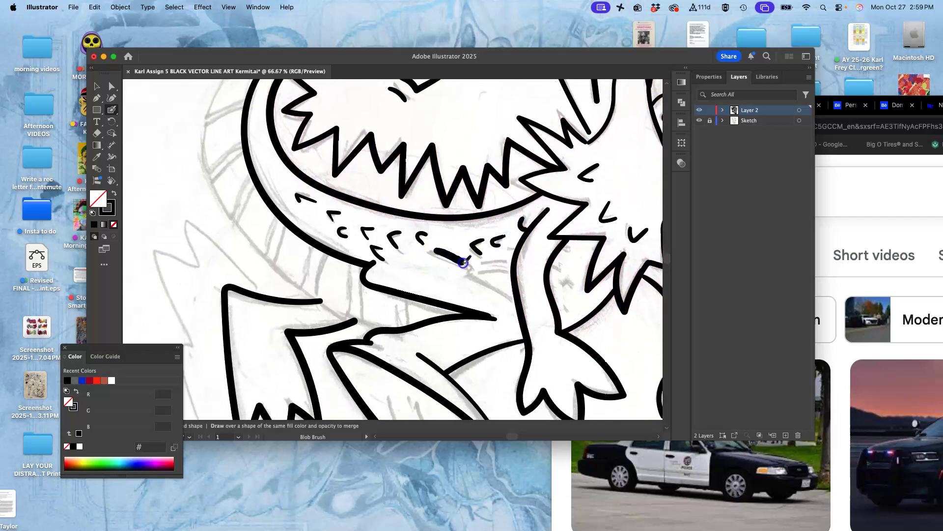
pyautogui.moveTo(516, 299); pyautogui.dragTo(517, 298)
pyautogui.moveTo(487, 269); pyautogui.dragTo(504, 264)
pyautogui.click(568, 276)
pyautogui.moveTo(569, 270)
pyautogui.mouseDown()
pyautogui.moveTo(560, 264)
pyautogui.moveTo(590, 248)
pyautogui.mouseUp()
# Ink two short curved scale marks on the flank, between the haunch line and the arm.
pyautogui.press('super+minus')
pyautogui.press('super+minus')
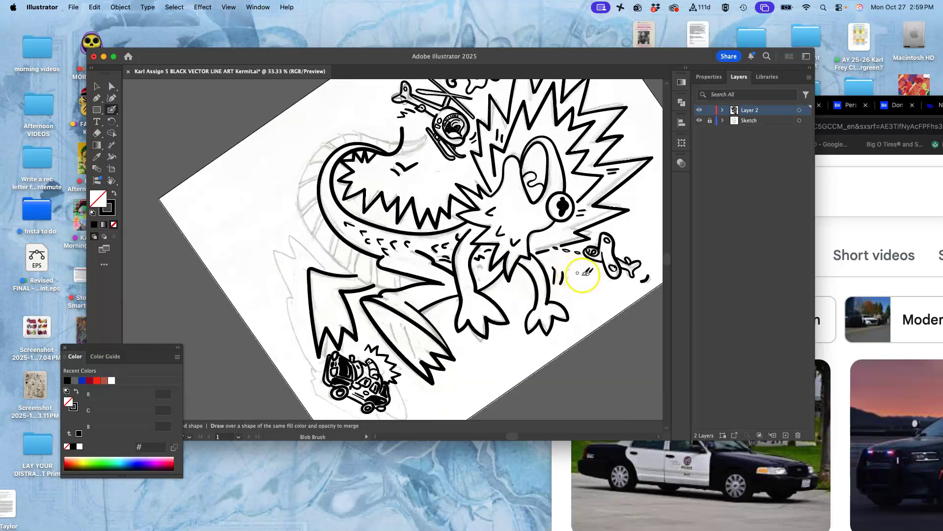
pyautogui.moveTo(537, 284); pyautogui.dragTo(558, 293)
pyautogui.press('a')
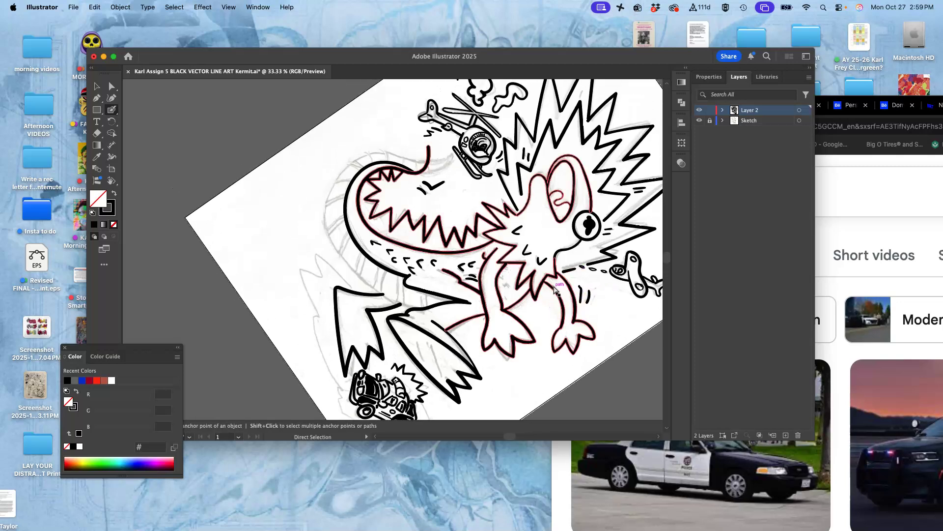
pyautogui.hotkey('shift', 'b')
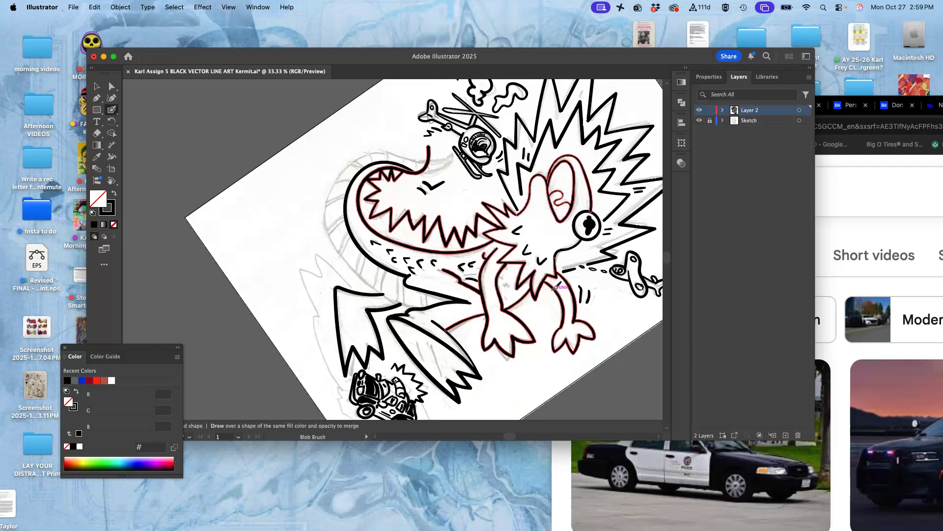
pyautogui.press('a')
pyautogui.click(464, 288)
pyautogui.press('cmd+equal')
pyautogui.press('cmd+equal')
pyautogui.scroll(-10, 463, 284)
pyautogui.hotkey('shift', 'b')
pyautogui.moveTo(435, 166); pyautogui.dragTo(454, 165)
pyautogui.moveTo(435, 170)
pyautogui.mouseDown()
pyautogui.moveTo(454, 167)
pyautogui.moveTo(442, 182)
pyautogui.moveTo(463, 188)
pyautogui.mouseUp()
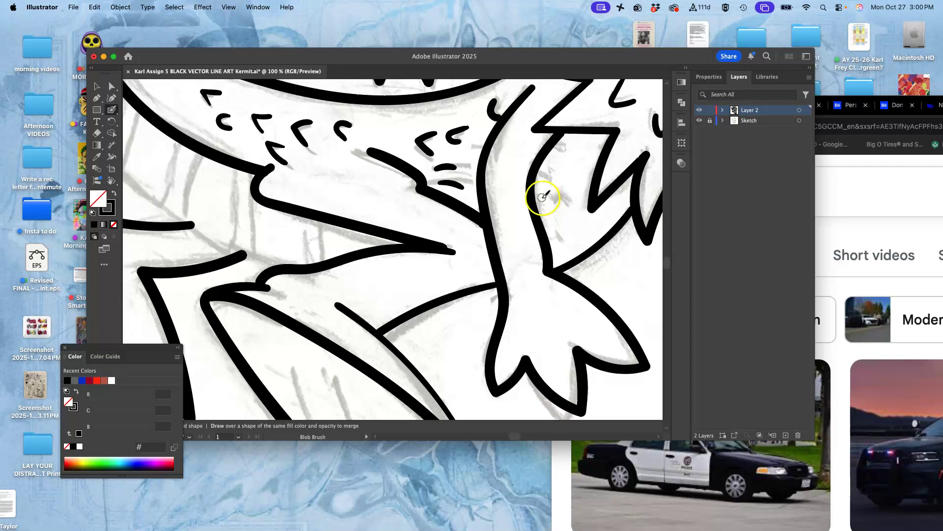
# Ink the small scale marks on the chest between the arms and several straight contour lines inside the webbed foot.
pyautogui.moveTo(547, 172); pyautogui.dragTo(558, 171)
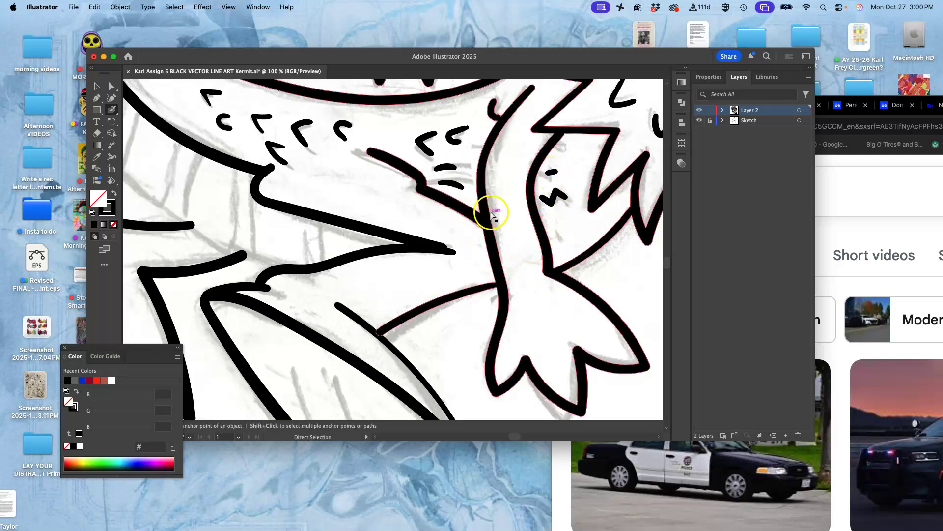
pyautogui.press('super+minus')
pyautogui.press('super+minus')
pyautogui.press('super+minus')
pyautogui.press('super+equal')
pyautogui.press('super+equal')
pyautogui.press('super+equal')
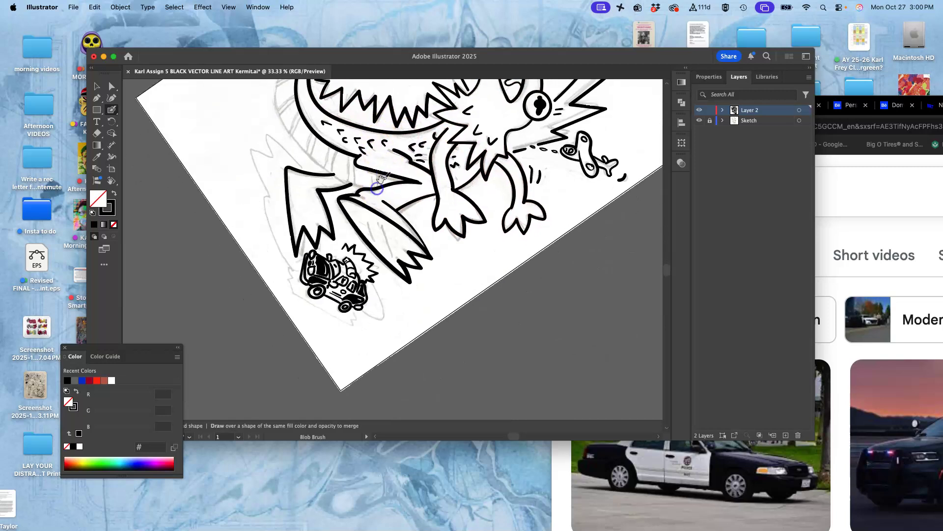
pyautogui.moveTo(342, 219)
pyautogui.mouseDown()
pyautogui.moveTo(324, 162)
pyautogui.moveTo(336, 225)
pyautogui.mouseUp()
pyautogui.moveTo(340, 171)
pyautogui.mouseDown()
pyautogui.moveTo(353, 221)
pyautogui.moveTo(371, 222)
pyautogui.moveTo(384, 266)
pyautogui.mouseUp()
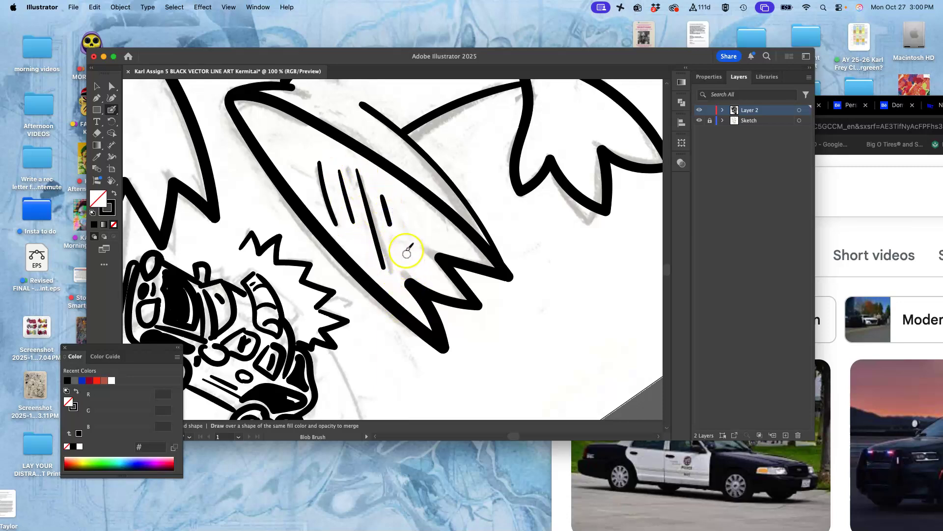
pyautogui.click(402, 237)
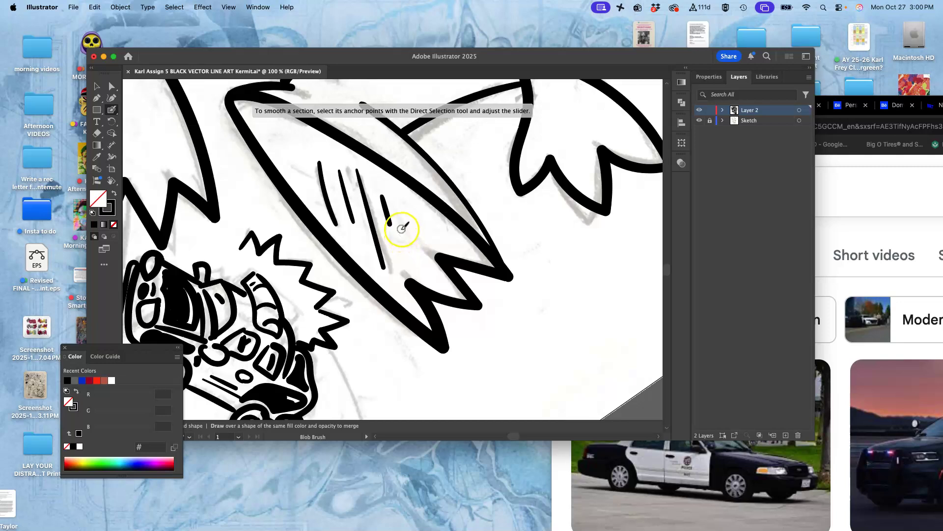
# Close the browser reference window and enlarge the illustration window to fill most of the screen height.
pyautogui.moveTo(427, 76); pyautogui.dragTo(415, 72)
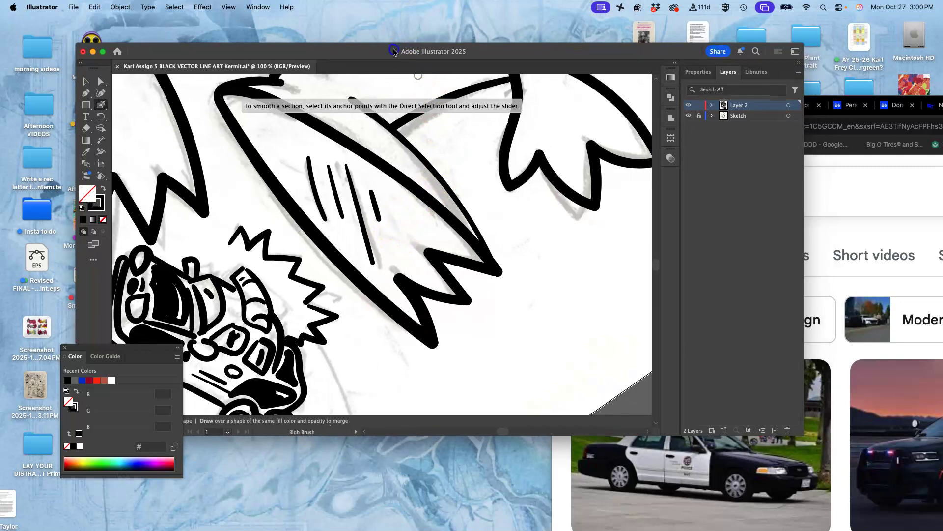
pyautogui.press('super+minus')
pyautogui.press('super+minus')
pyautogui.press('super+minus')
pyautogui.moveTo(417, 217)
pyautogui.mouseDown()
pyautogui.moveTo(415, 257)
pyautogui.moveTo(427, 275)
pyautogui.moveTo(419, 262)
pyautogui.mouseUp()
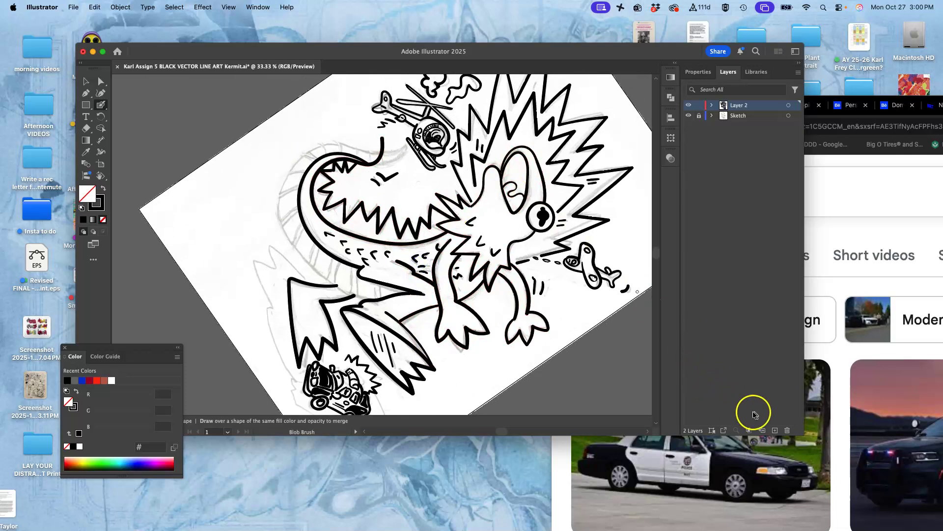
pyautogui.click(847, 372)
pyautogui.click(573, 102)
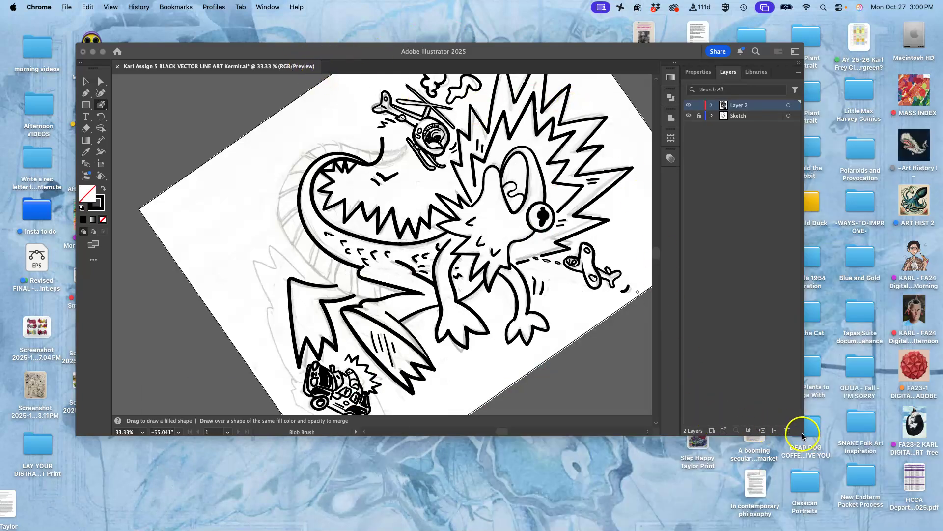
pyautogui.moveTo(803, 436); pyautogui.dragTo(839, 519)
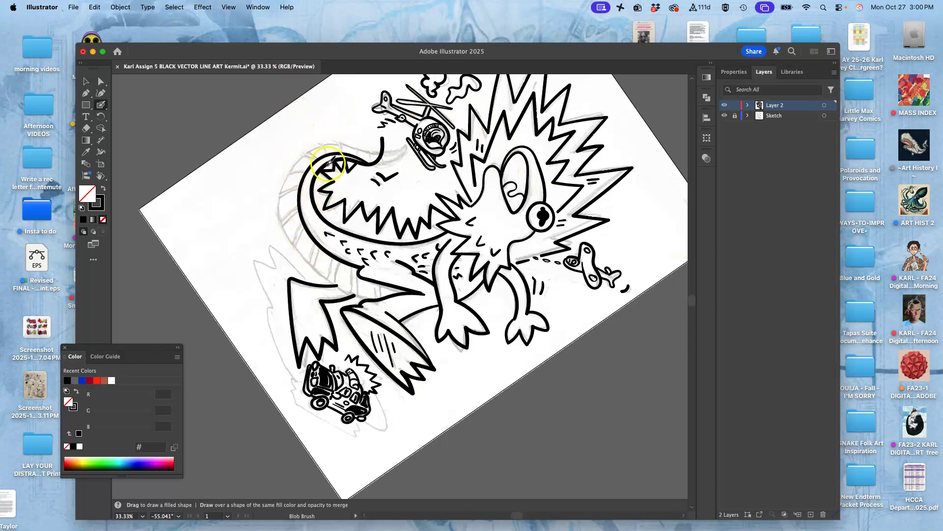
# Ink the first underside plates of the curled tail, with curved dividers and a stepped outer edge starting at the tip.
pyautogui.scroll(2, 327, 162)
pyautogui.moveTo(272, 189); pyautogui.dragTo(306, 336)
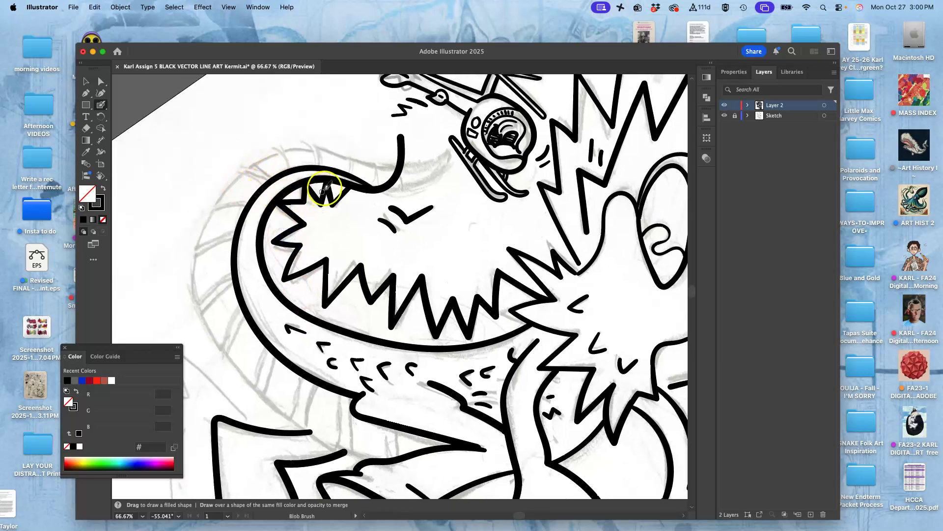
pyautogui.moveTo(411, 103); pyautogui.dragTo(425, 97)
pyautogui.moveTo(403, 131); pyautogui.dragTo(398, 137)
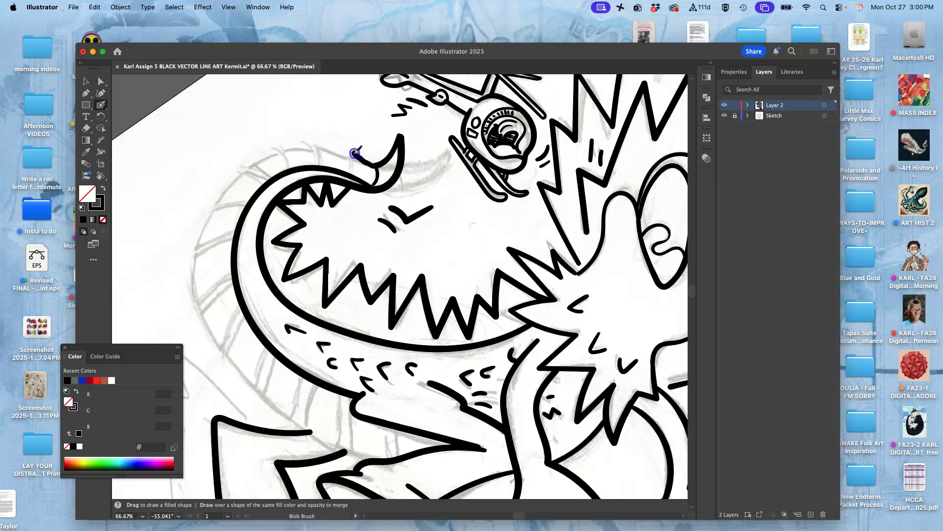
pyautogui.moveTo(355, 173)
pyautogui.mouseDown()
pyautogui.moveTo(317, 141)
pyautogui.moveTo(323, 169)
pyautogui.moveTo(314, 141)
pyautogui.moveTo(355, 158)
pyautogui.moveTo(313, 146)
pyautogui.moveTo(324, 166)
pyautogui.moveTo(302, 148)
pyautogui.moveTo(279, 149)
pyautogui.moveTo(290, 168)
pyautogui.moveTo(262, 157)
pyautogui.moveTo(281, 149)
pyautogui.mouseUp()
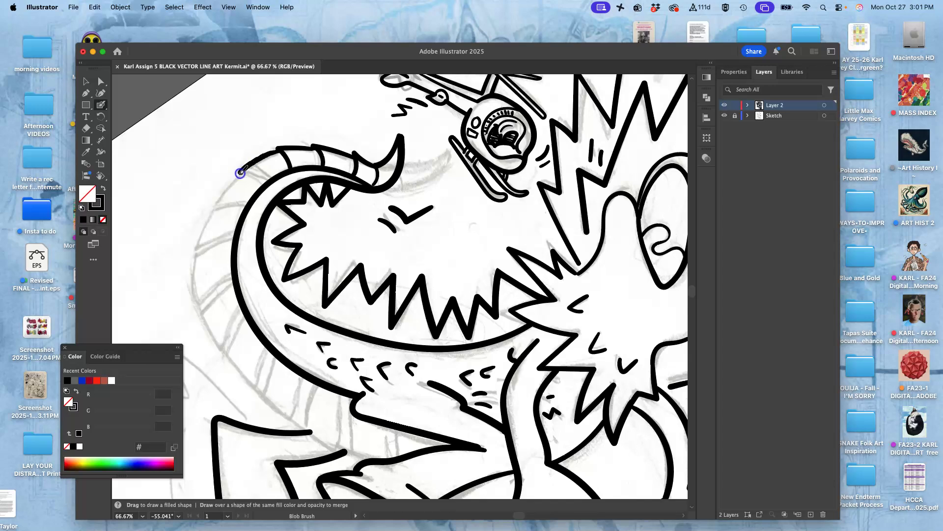
# Continue the underside plates around the outer bend of the tail, inking each divider and outer edge down towards the belly.
pyautogui.moveTo(243, 184); pyautogui.dragTo(240, 174)
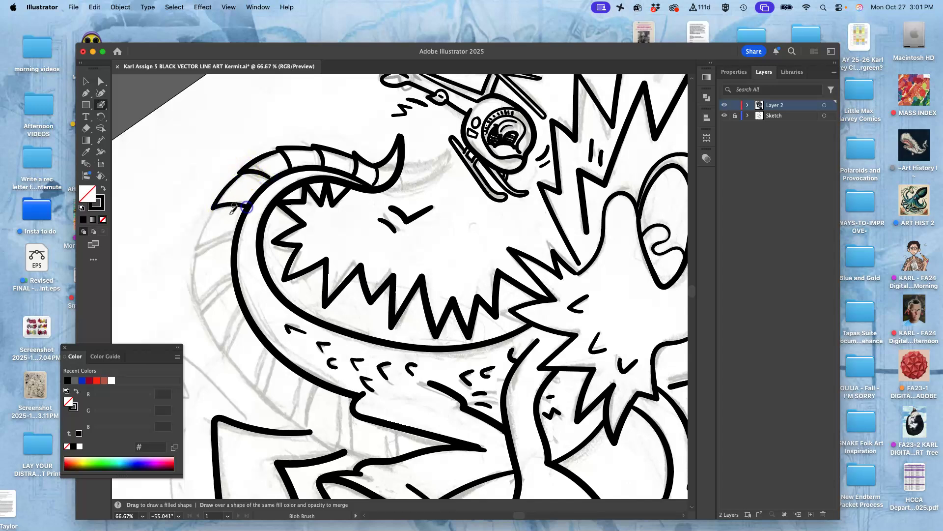
pyautogui.moveTo(225, 205); pyautogui.dragTo(220, 205)
pyautogui.moveTo(231, 232)
pyautogui.mouseDown()
pyautogui.moveTo(235, 272)
pyautogui.moveTo(203, 250)
pyautogui.mouseUp()
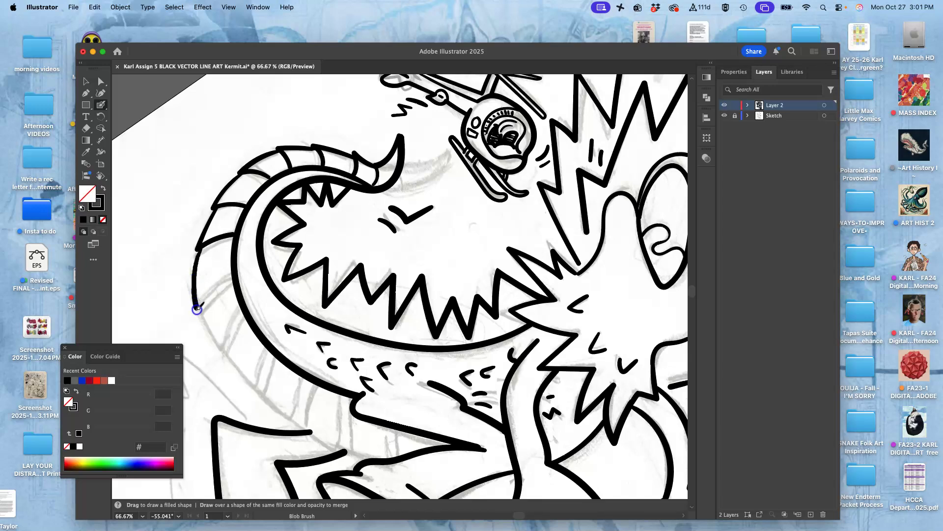
pyautogui.moveTo(220, 313); pyautogui.dragTo(201, 308)
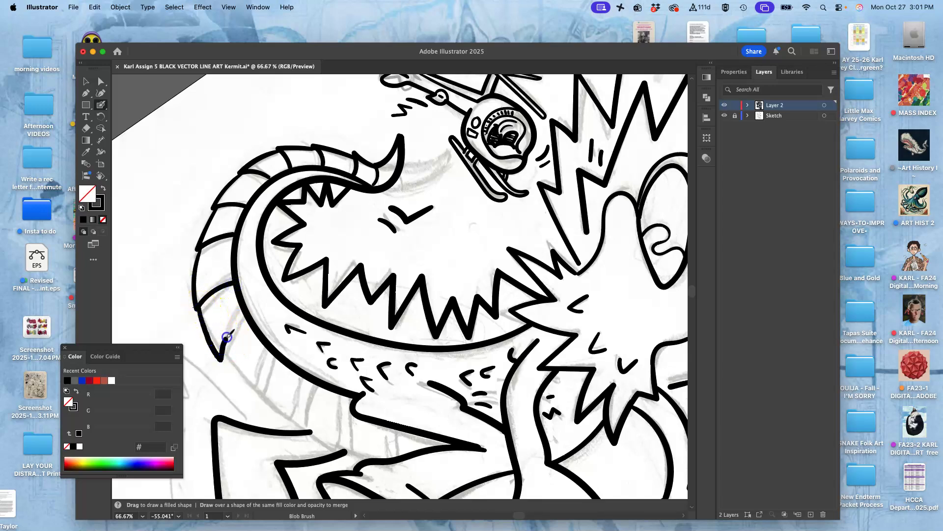
pyautogui.moveTo(246, 314); pyautogui.dragTo(224, 353)
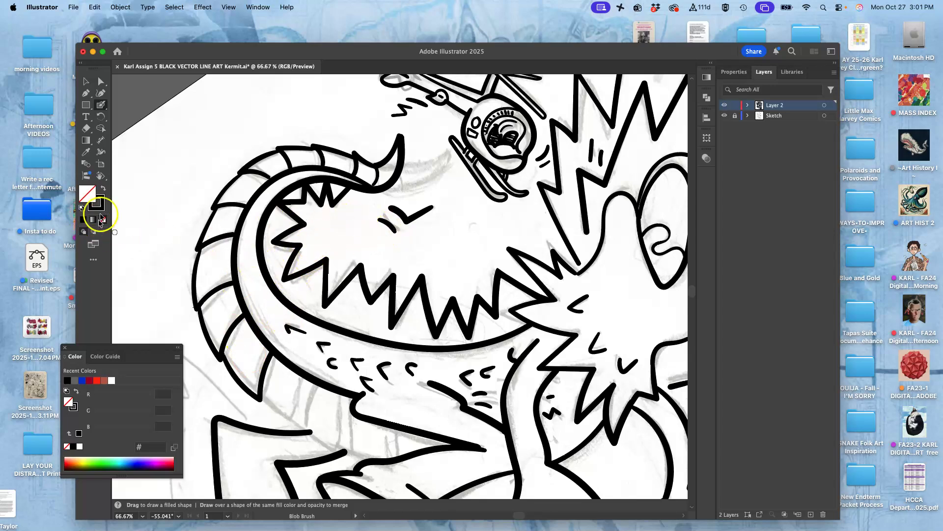
# Rotate the canvas to about 80° and ink the remaining belly plates with the Blob Brush up to the legs.
pyautogui.keyDown('alt'); pyautogui.click(100, 175); pyautogui.keyUp('alt')
pyautogui.moveTo(298, 283)
pyautogui.mouseDown()
pyautogui.moveTo(447, 231)
pyautogui.moveTo(435, 290)
pyautogui.moveTo(423, 297)
pyautogui.moveTo(417, 288)
pyautogui.mouseUp()
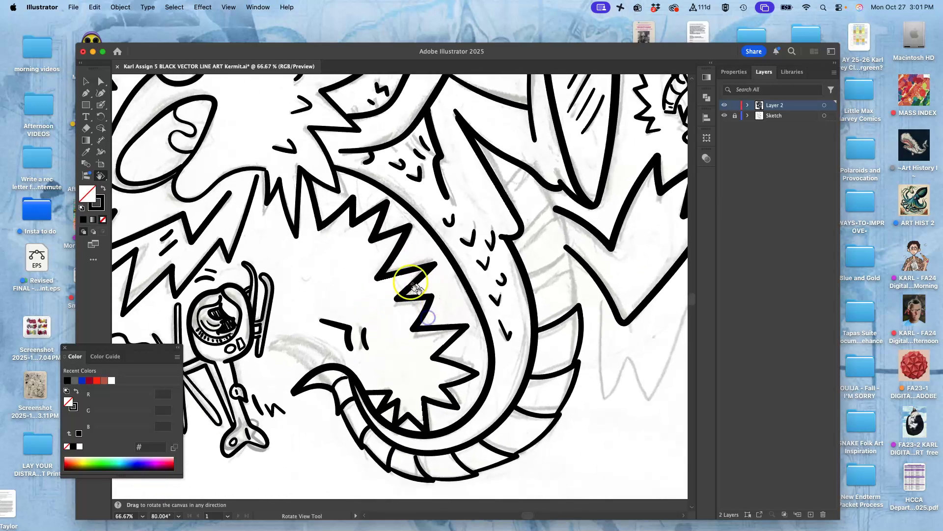
pyautogui.click(101, 105)
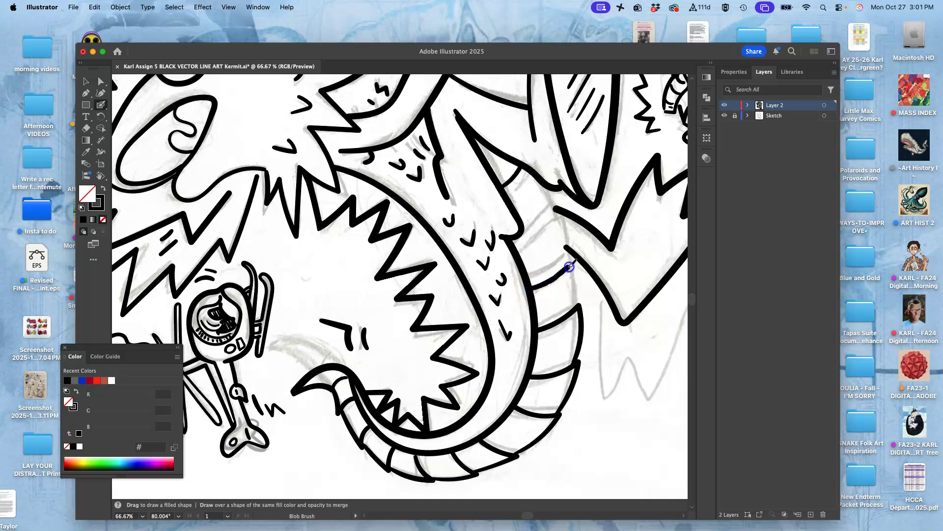
pyautogui.moveTo(577, 300); pyautogui.dragTo(575, 274)
pyautogui.press('super+z')
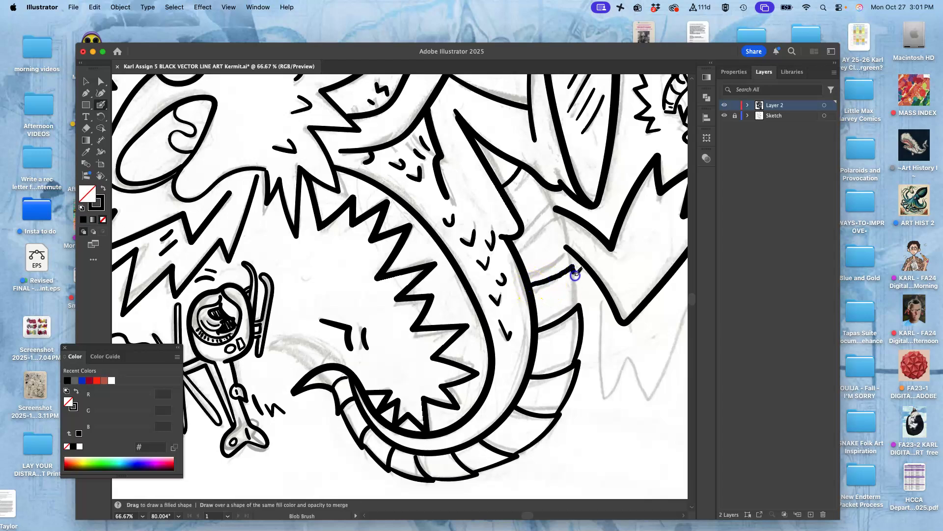
pyautogui.moveTo(578, 299); pyautogui.dragTo(578, 300)
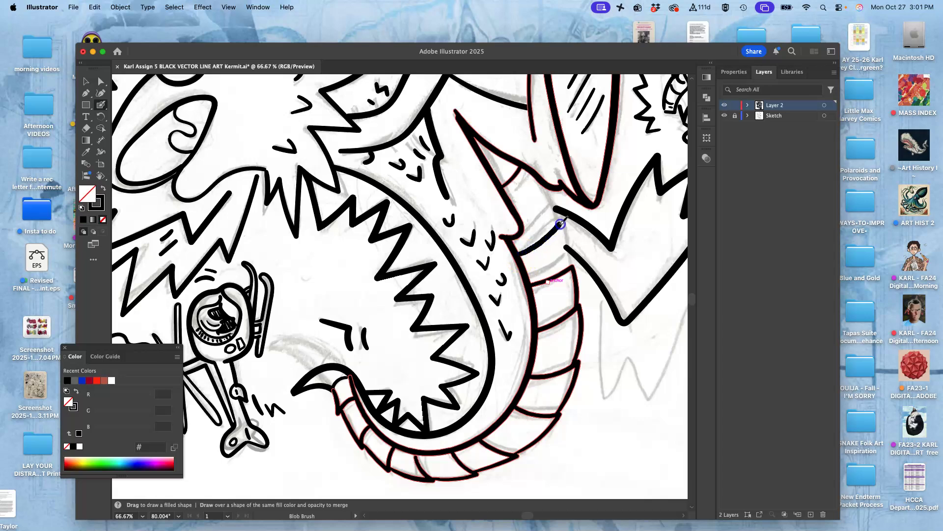
pyautogui.moveTo(572, 261); pyautogui.dragTo(574, 273)
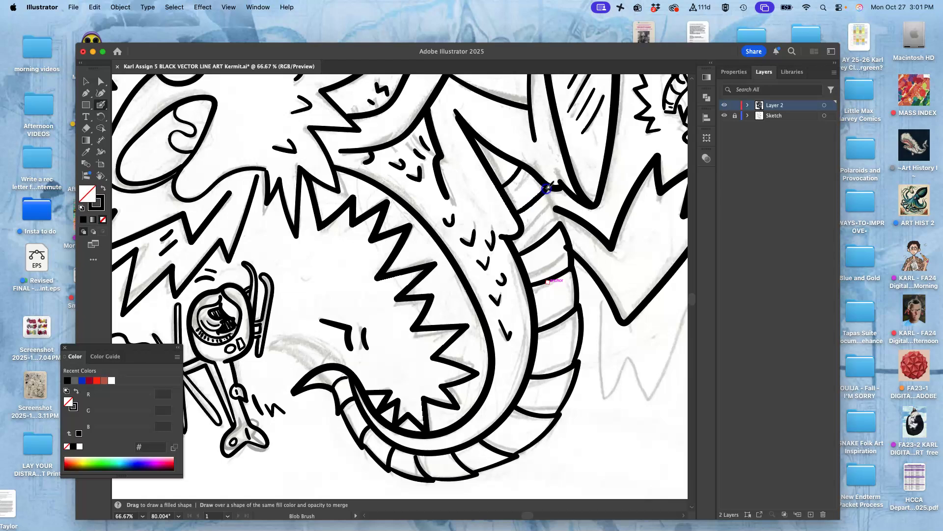
pyautogui.moveTo(560, 218); pyautogui.dragTo(560, 220)
pyautogui.moveTo(541, 285)
pyautogui.mouseDown()
pyautogui.moveTo(518, 325)
pyautogui.moveTo(515, 227)
pyautogui.moveTo(490, 161)
pyautogui.mouseUp()
# Select the unshaded foot's outline and reshape its line end with the Pencil tool where it overlaps the belly edge.
pyautogui.press('a')
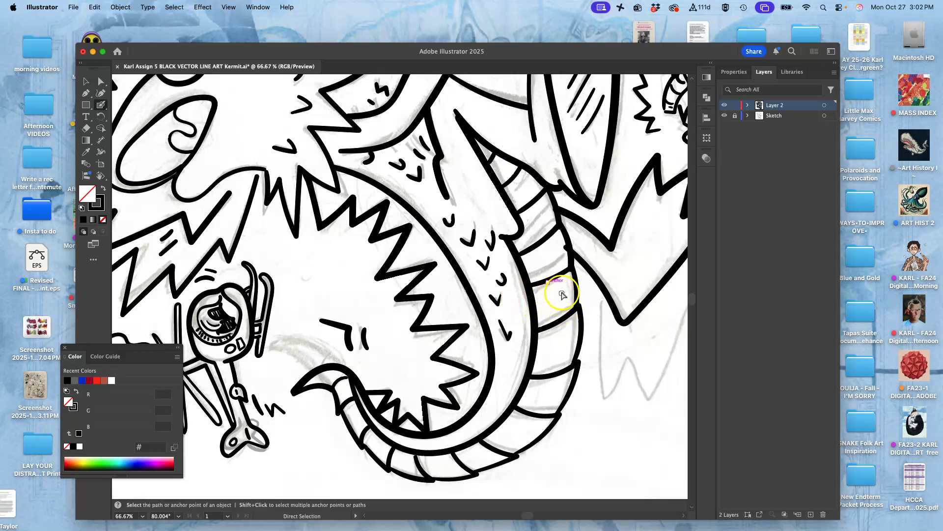
pyautogui.scroll(3, 562, 294)
pyautogui.hotkey('shift', 'b')
pyautogui.scroll(3, 421, 248)
pyautogui.moveTo(390, 230)
pyautogui.mouseDown()
pyautogui.moveTo(278, 267)
pyautogui.moveTo(270, 260)
pyautogui.mouseUp()
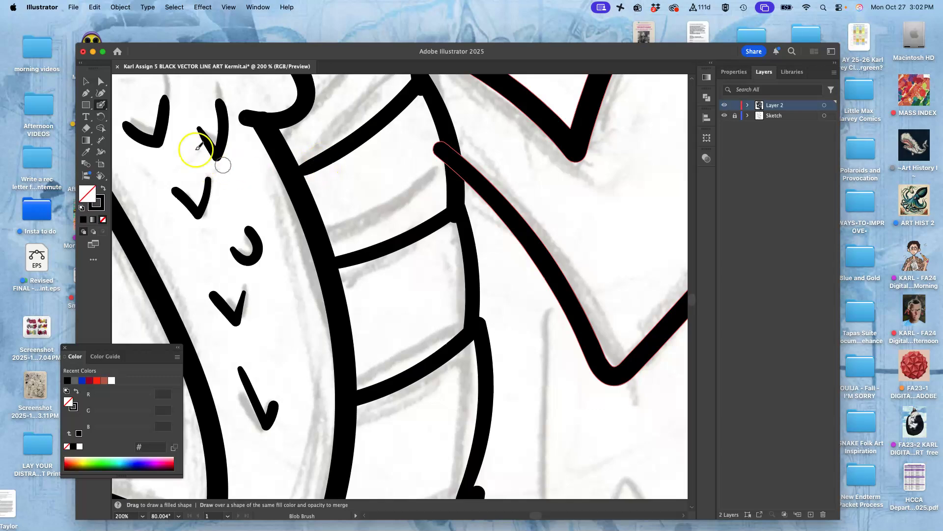
pyautogui.click(100, 81)
pyautogui.click(492, 195)
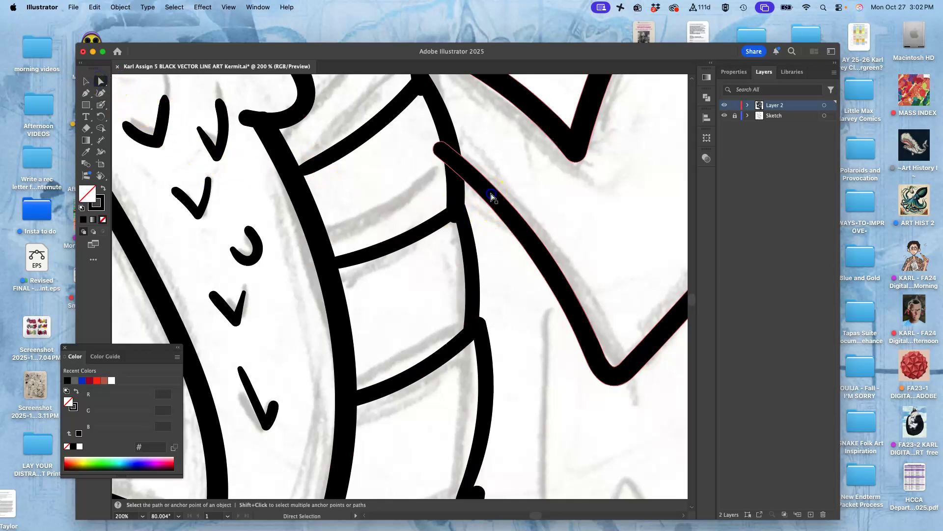
pyautogui.moveTo(101, 104); pyautogui.dragTo(142, 119)
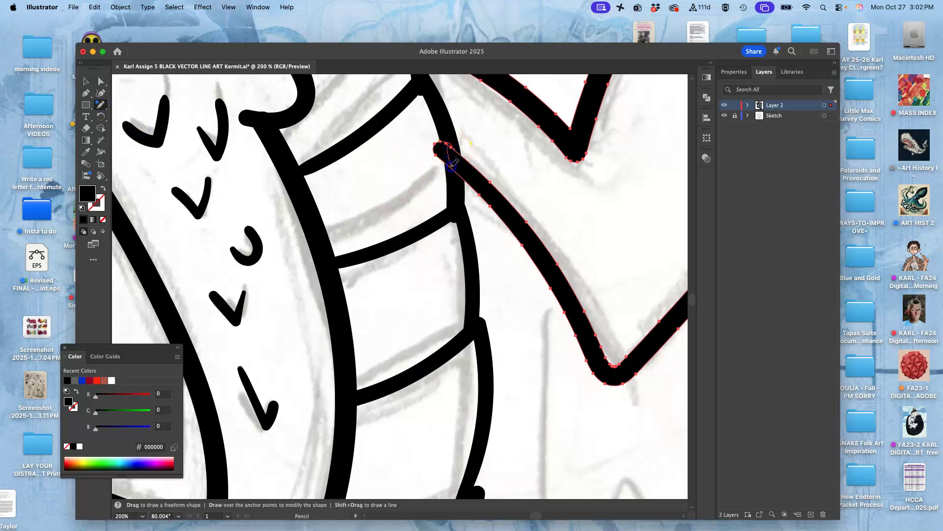
pyautogui.moveTo(457, 169); pyautogui.dragTo(456, 173)
# Reset the canvas rotation to 0° and bring the feet and police car into view.
pyautogui.press('super+minus')
pyautogui.press('super+minus')
pyautogui.press('super+minus')
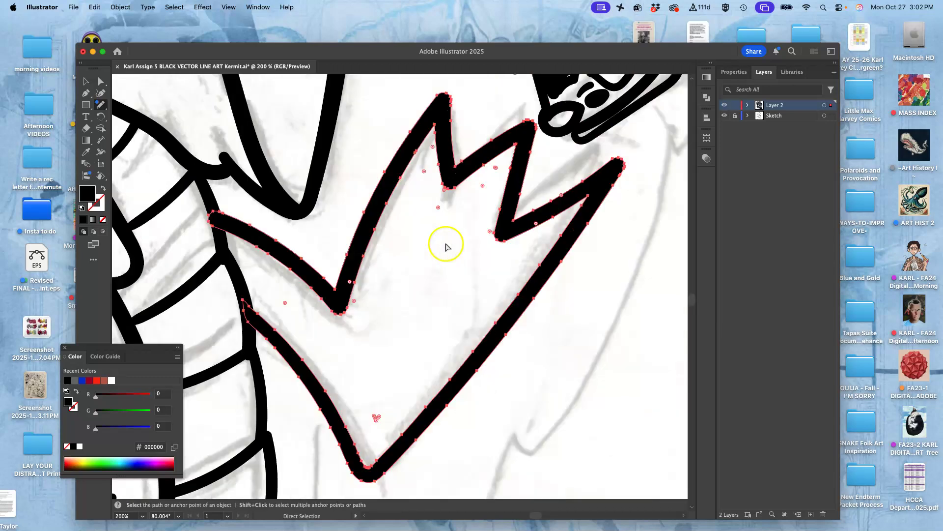
pyautogui.press('super+minus')
pyautogui.press('super+minus')
pyautogui.moveTo(448, 200)
pyautogui.mouseDown()
pyautogui.moveTo(582, 241)
pyautogui.moveTo(587, 229)
pyautogui.mouseUp()
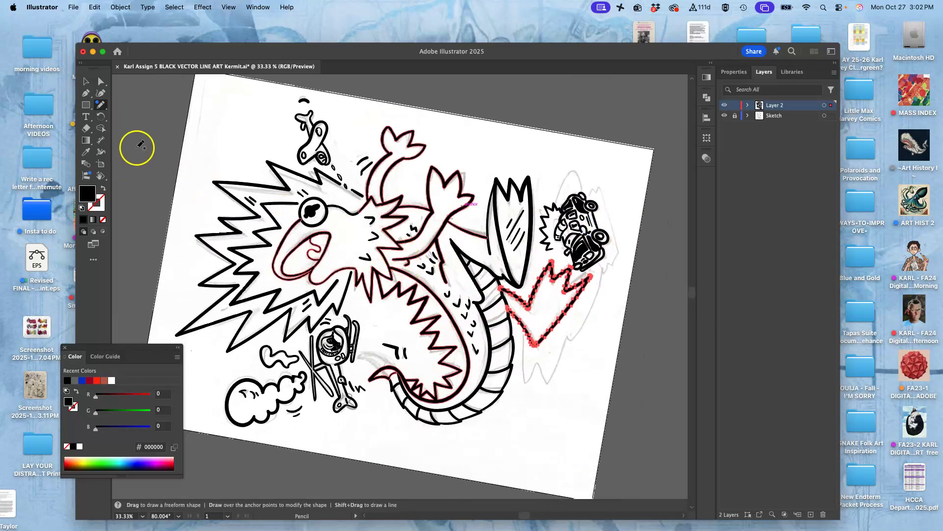
pyautogui.doubleClick(102, 176)
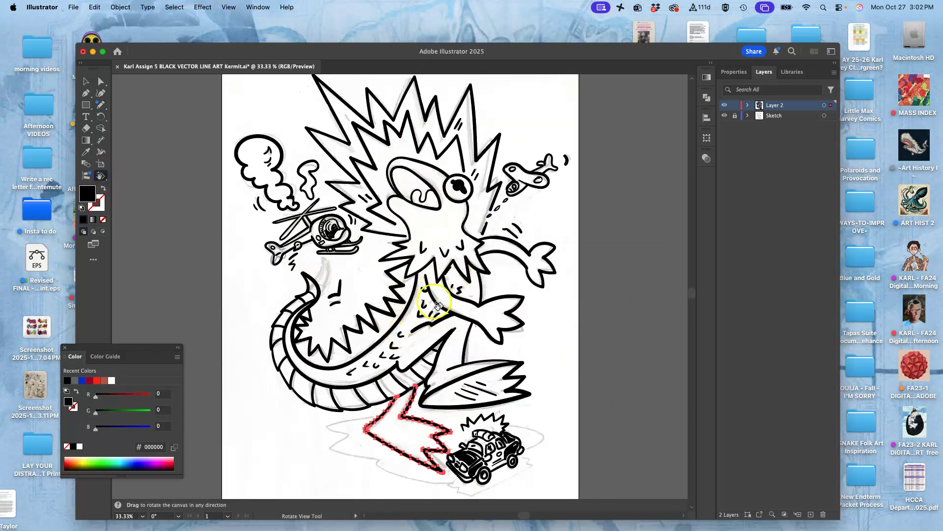
pyautogui.scroll(-4, 440, 302)
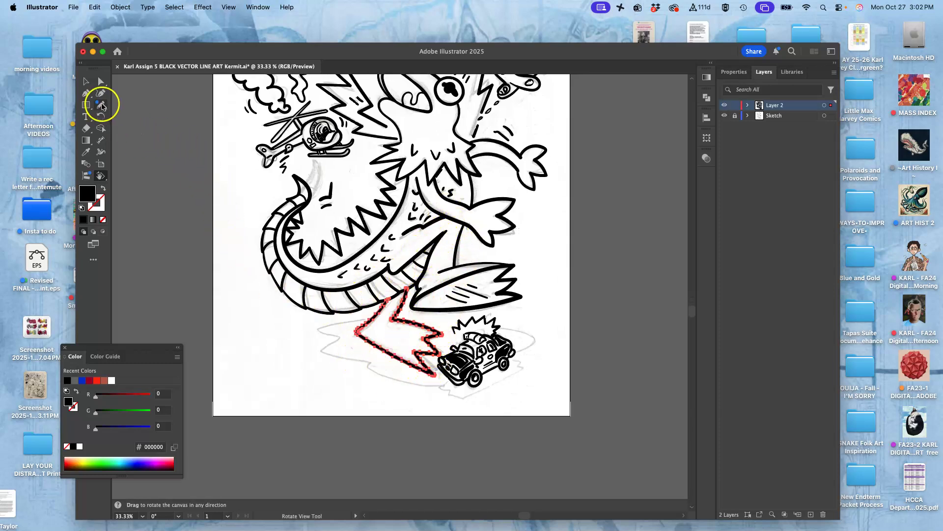
# Set the Blob Brush size to 7 pt with a pressure variation of 6 pt.
pyautogui.moveTo(101, 106); pyautogui.dragTo(118, 119)
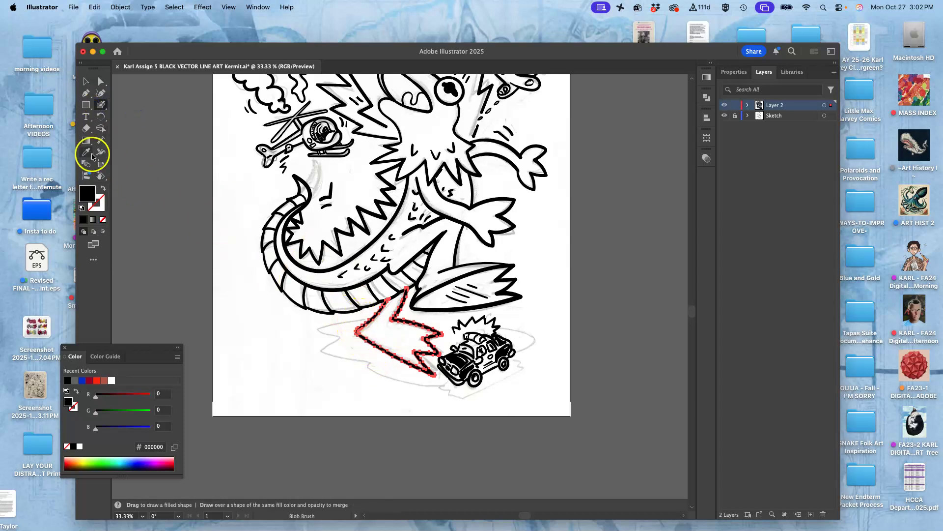
pyautogui.doubleClick(102, 107)
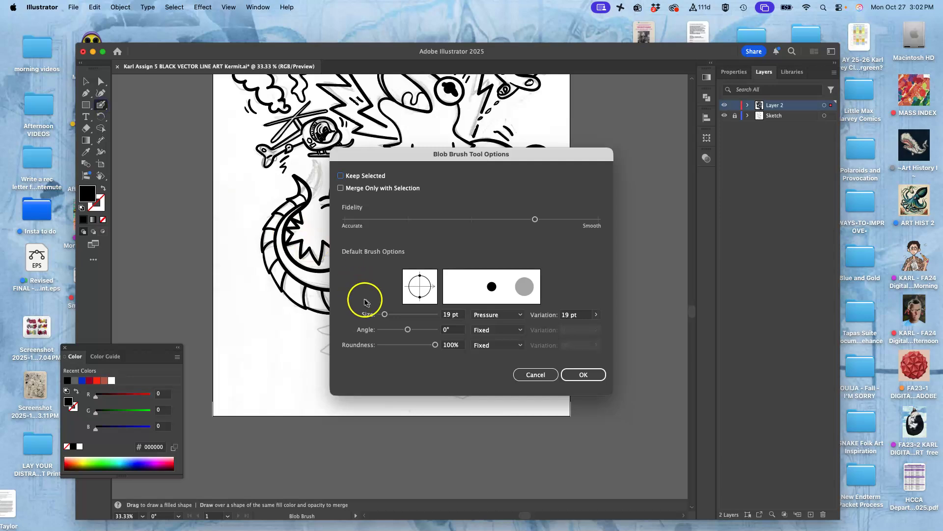
pyautogui.moveTo(385, 315); pyautogui.dragTo(382, 316)
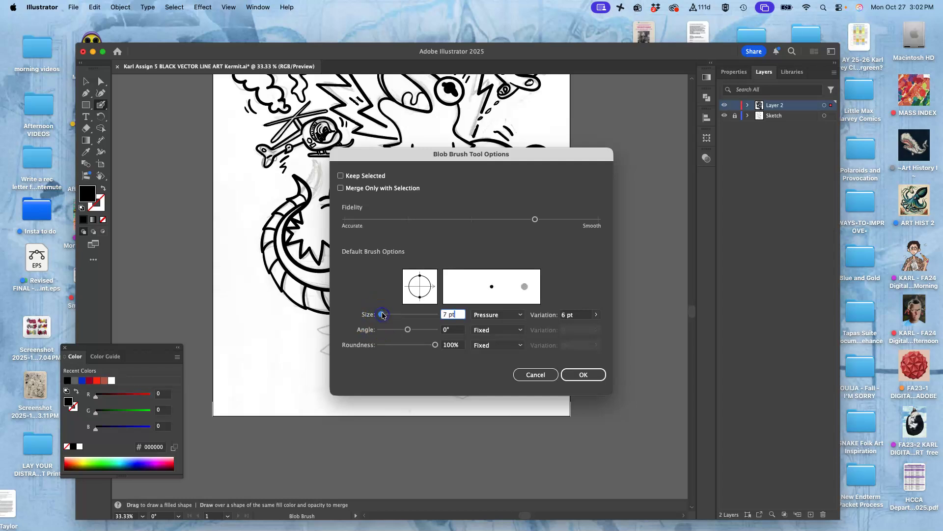
pyautogui.click(592, 375)
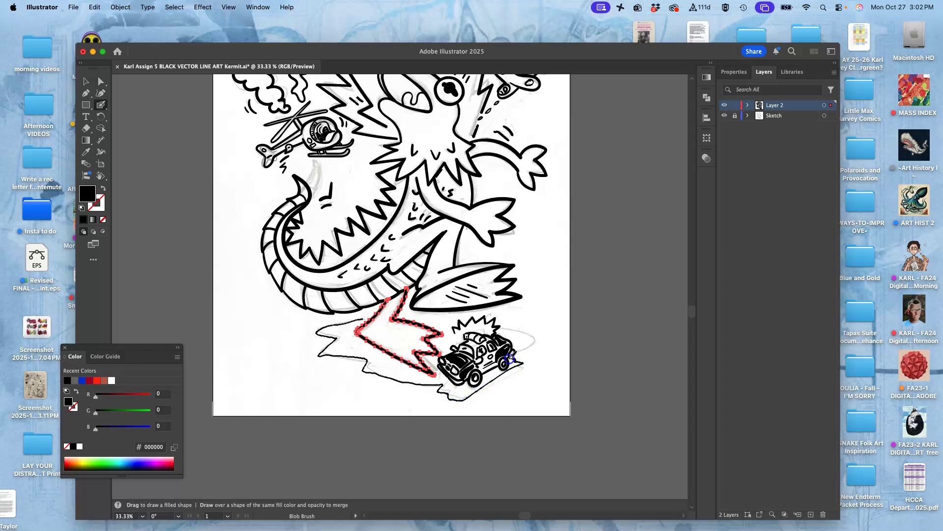
# Ink the thin, jagged ground shadow outline around the lower foot and the police car with the foot deselected.
pyautogui.keyDown('super'); pyautogui.click(526, 346); pyautogui.keyUp('super')
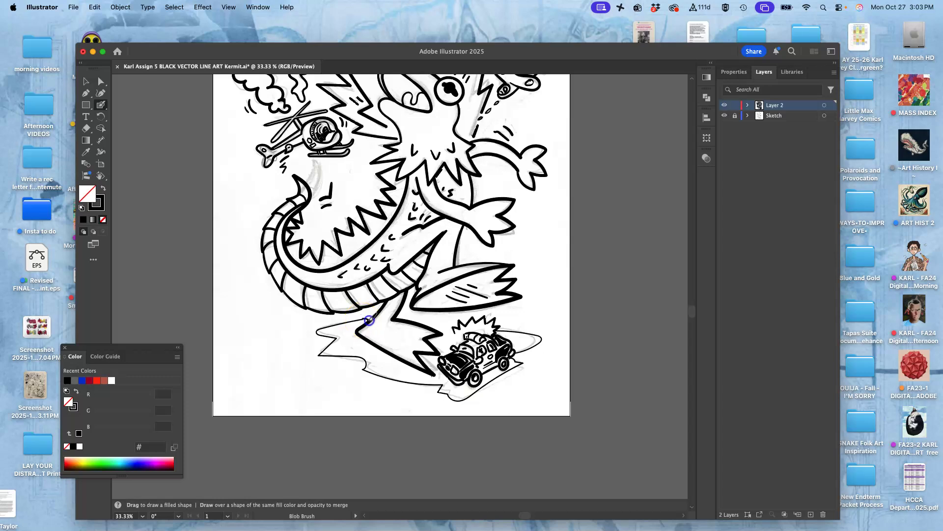
pyautogui.moveTo(429, 308); pyautogui.dragTo(433, 329)
pyautogui.press('super+minus')
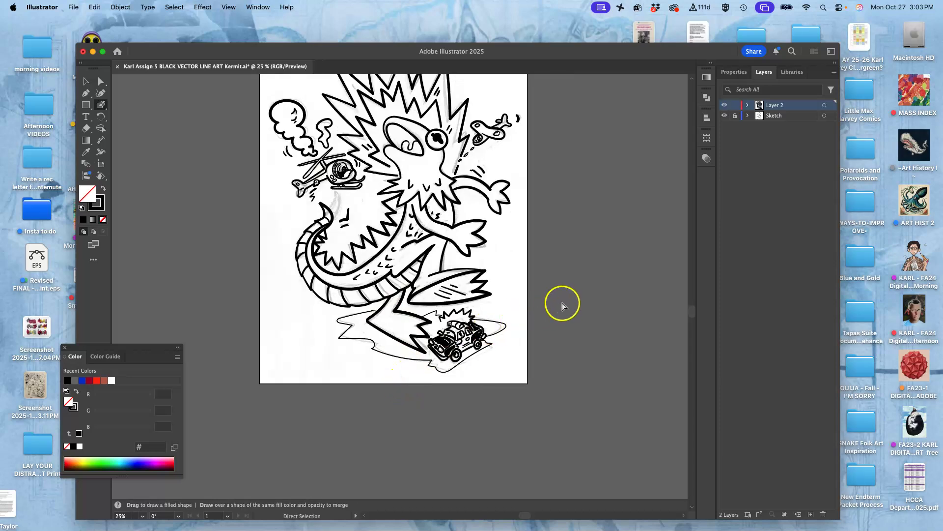
pyautogui.press('super+plus')
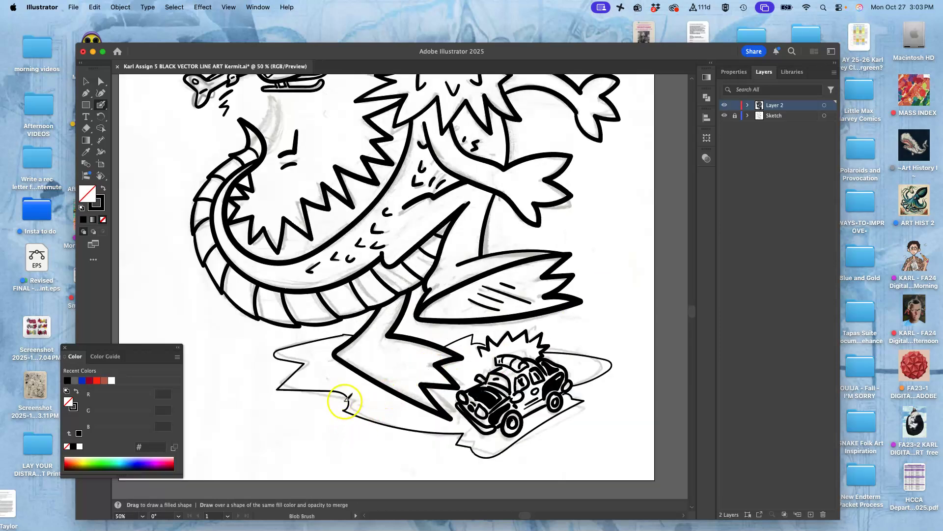
# Extend the upper end of the ground shadow outline to meet the lower leg's edge.
pyautogui.scroll(-3, 344, 400)
pyautogui.press('super+plus')
pyautogui.moveTo(337, 423); pyautogui.dragTo(497, 280)
pyautogui.moveTo(444, 239); pyautogui.dragTo(463, 238)
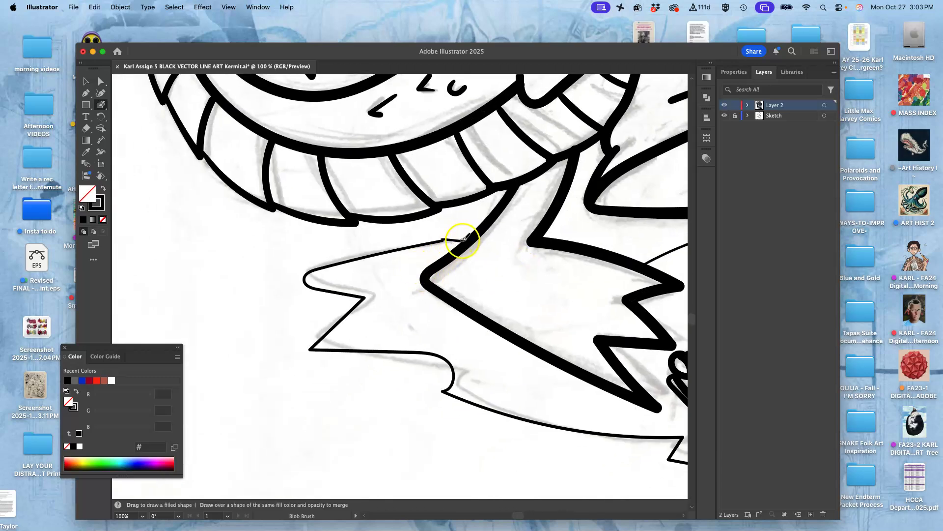
# Undo the inked ground shadow outline, then lock Layer 2 and add a new layer above it.
pyautogui.press('super')
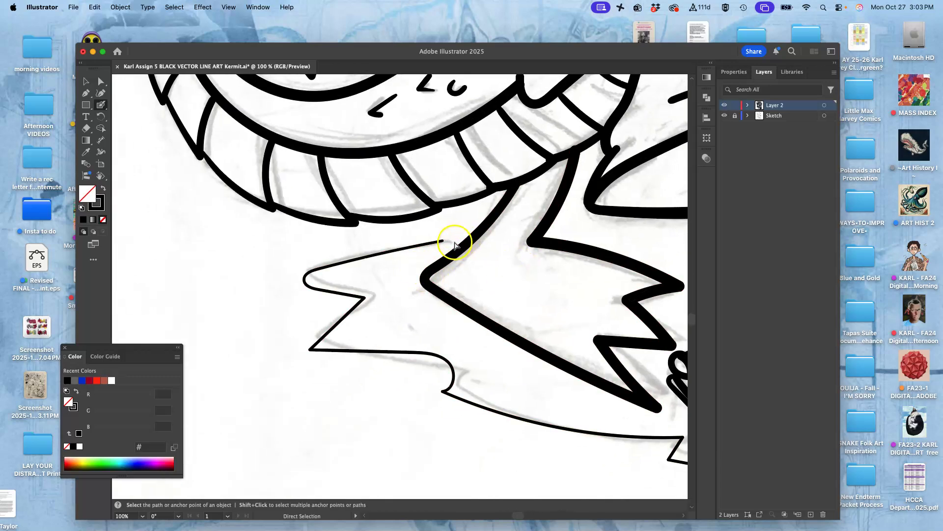
pyautogui.press('super+z')
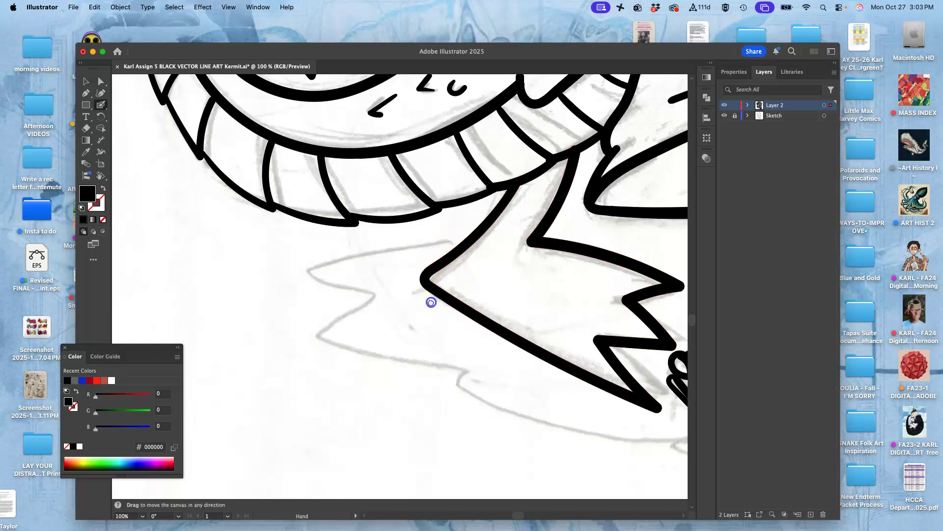
pyautogui.moveTo(430, 302); pyautogui.dragTo(308, 253)
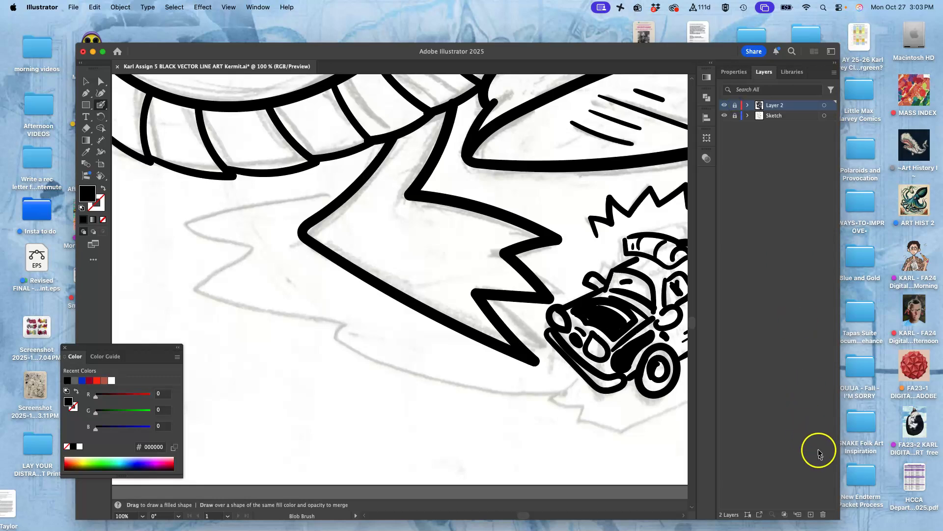
pyautogui.click(811, 514)
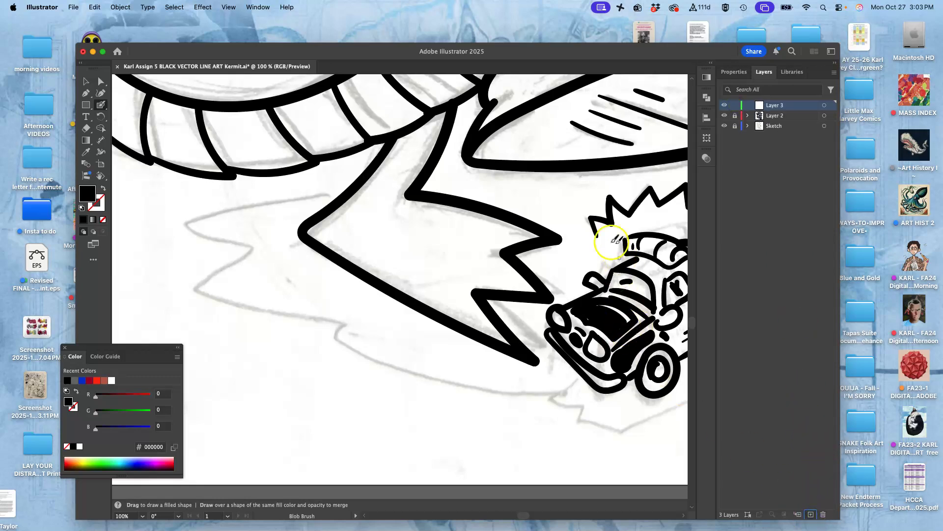
# Ink a thin ground shadow outline on Layer 3, running across the lower leg and around the police car.
pyautogui.moveTo(452, 107); pyautogui.dragTo(412, 188)
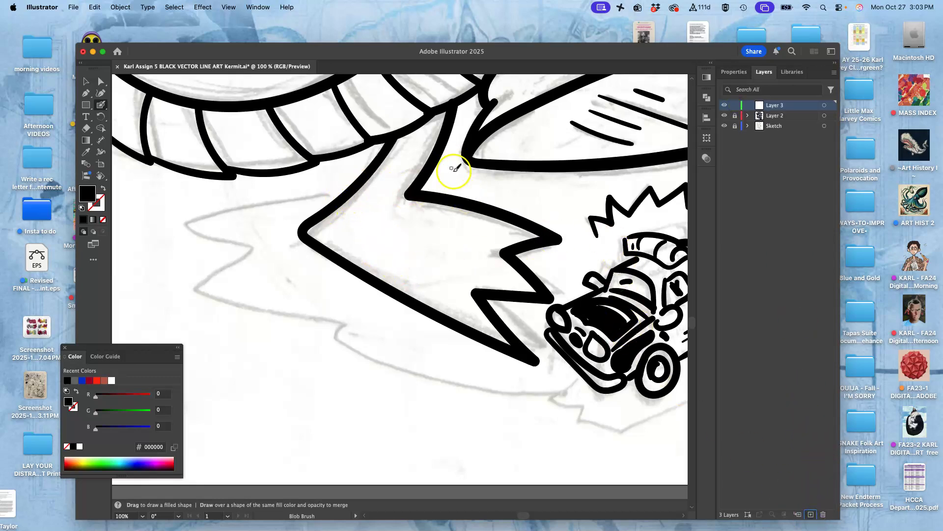
pyautogui.scroll(-3, 450, 167)
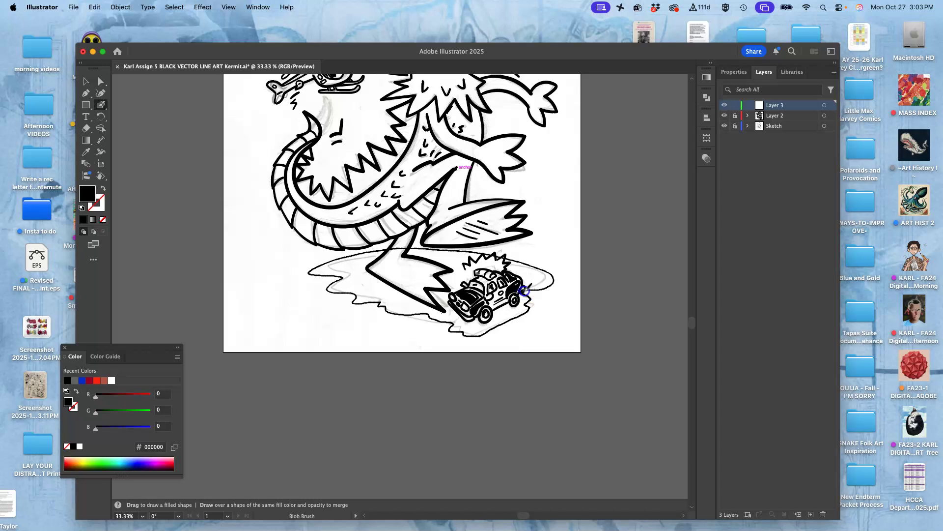
pyautogui.moveTo(524, 291); pyautogui.dragTo(527, 290)
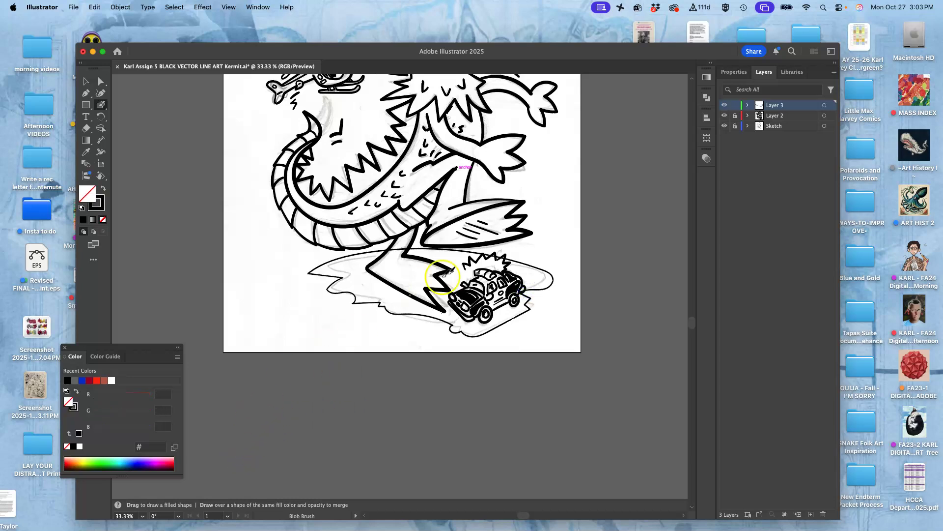
# Erase the part of the shadow line that crosses the lower leg with the Eraser tool.
pyautogui.press('super+equal')
pyautogui.press('super+equal')
pyautogui.press('super+equal')
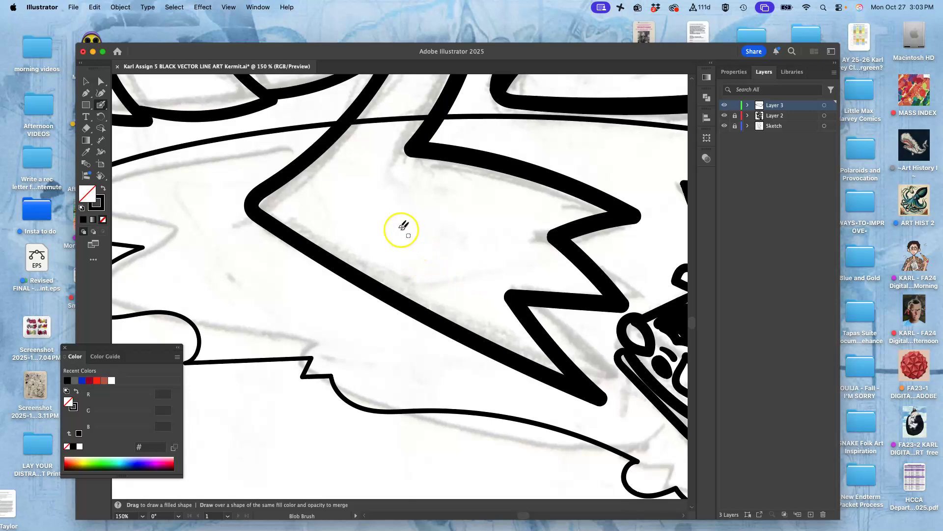
pyautogui.press('super+equal')
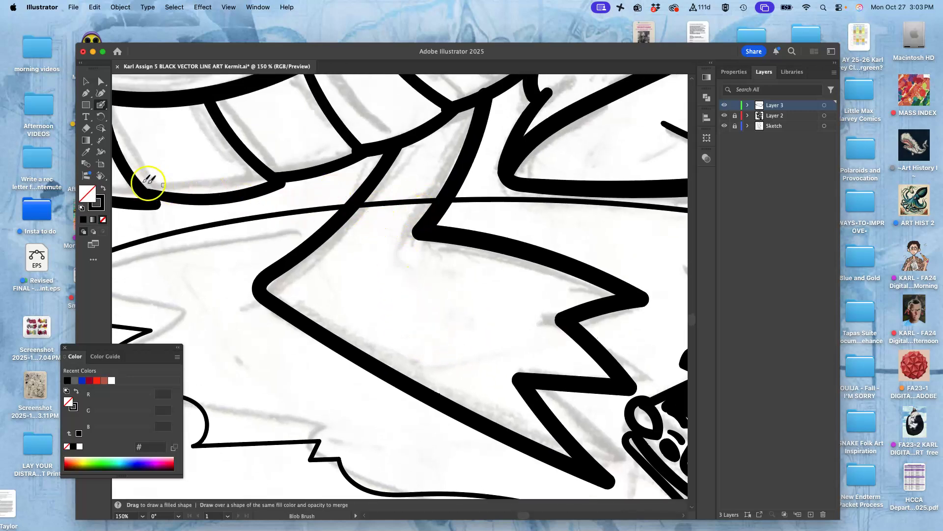
pyautogui.click(86, 128)
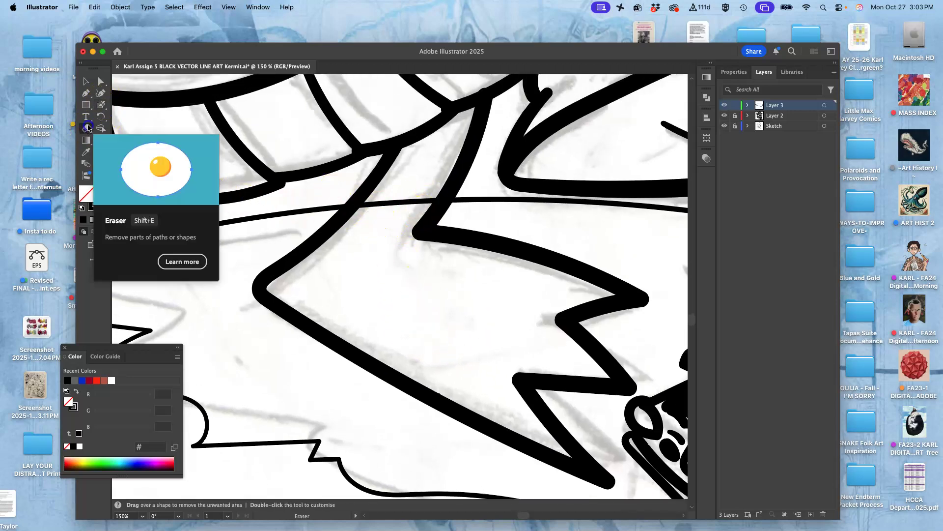
pyautogui.moveTo(368, 202)
pyautogui.mouseDown()
pyautogui.moveTo(369, 210)
pyautogui.moveTo(413, 195)
pyautogui.mouseUp()
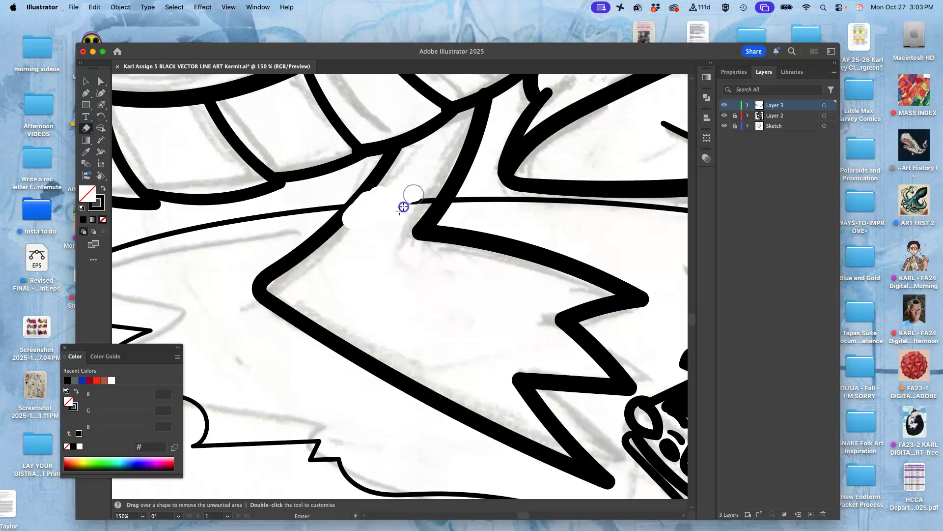
pyautogui.press('super+z')
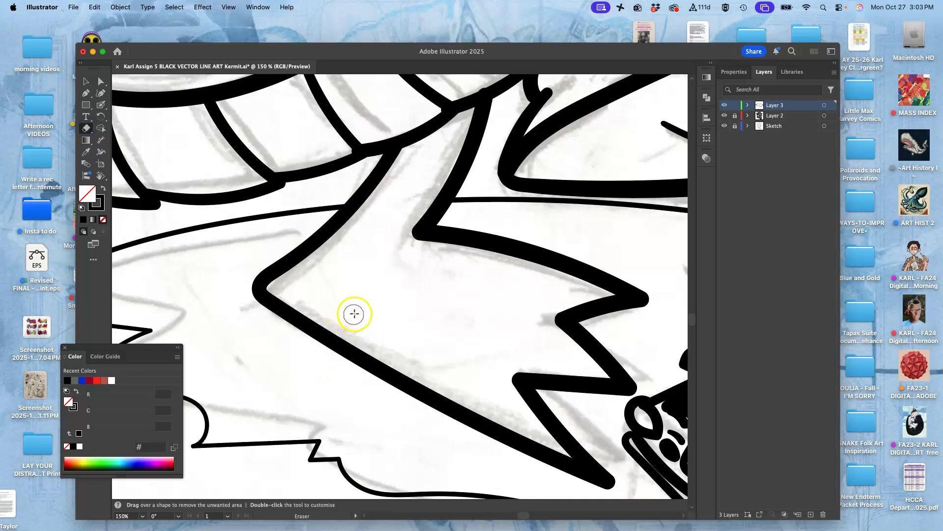
# Undo the erasing and the thin shadow outline so that Layer 3 is empty again.
pyautogui.press('super+minus')
pyautogui.press('super+minus')
pyautogui.press('super+minus')
pyautogui.press('super+minus')
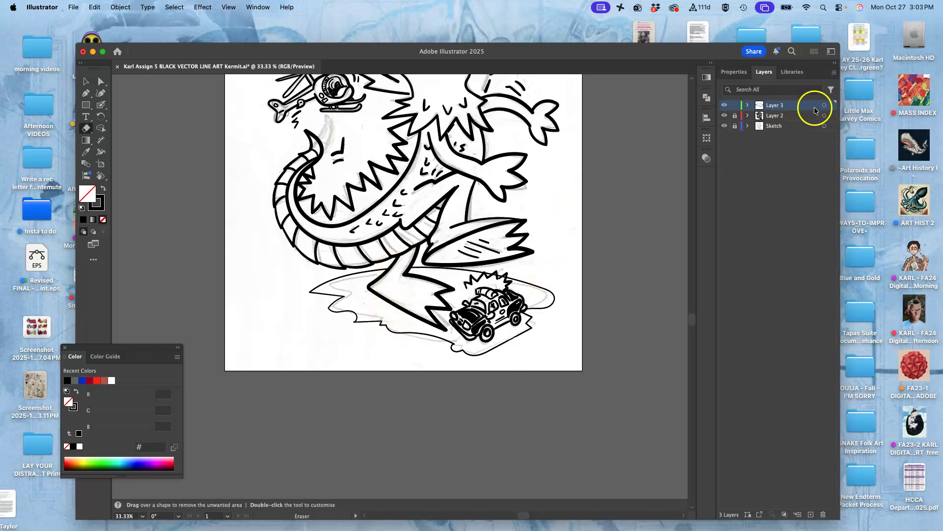
pyautogui.press('super+z')
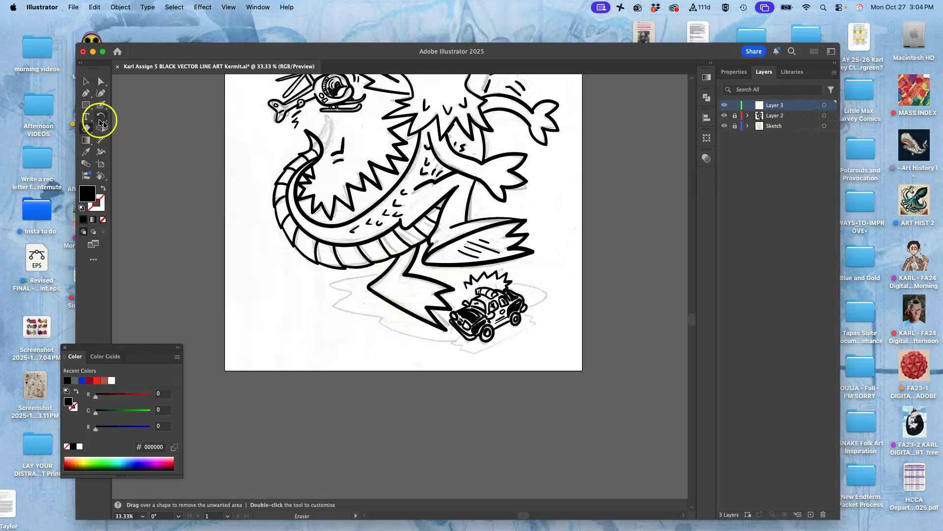
# Set the Blob Brush size to 21 pt with a pressure variation of 7 pt.
pyautogui.click(102, 105)
pyautogui.doubleClick(102, 105)
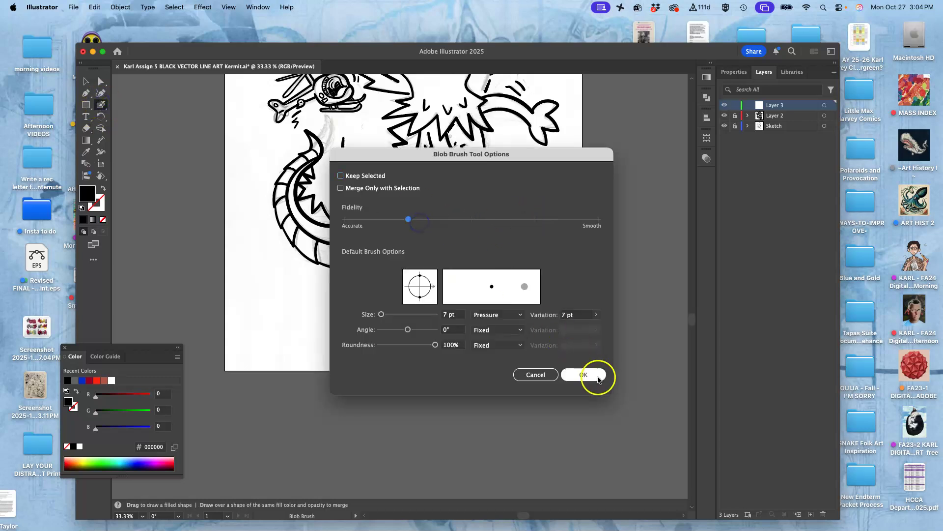
pyautogui.click(584, 375)
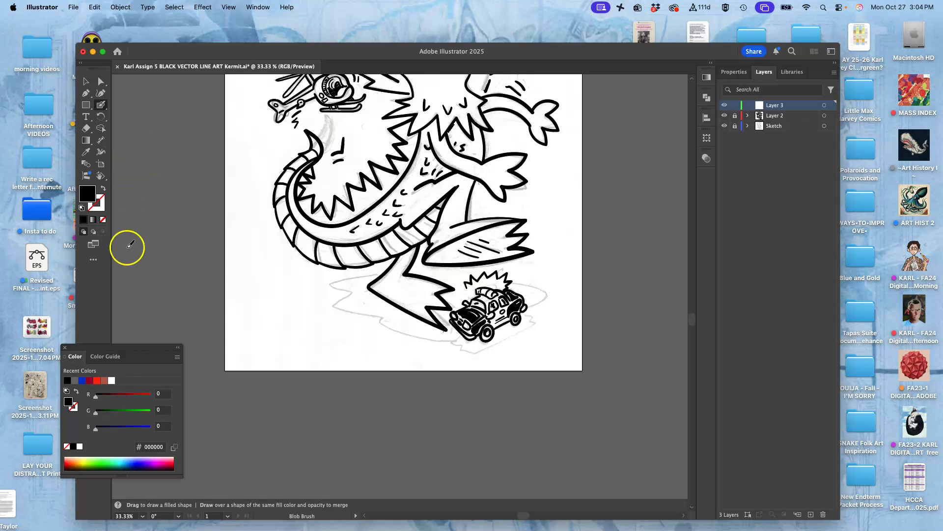
pyautogui.doubleClick(102, 105)
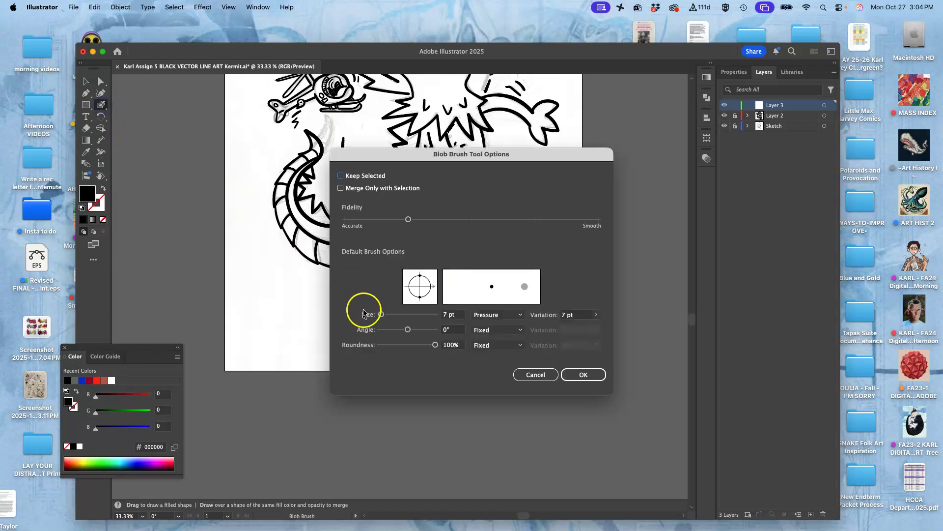
pyautogui.moveTo(381, 314); pyautogui.dragTo(389, 316)
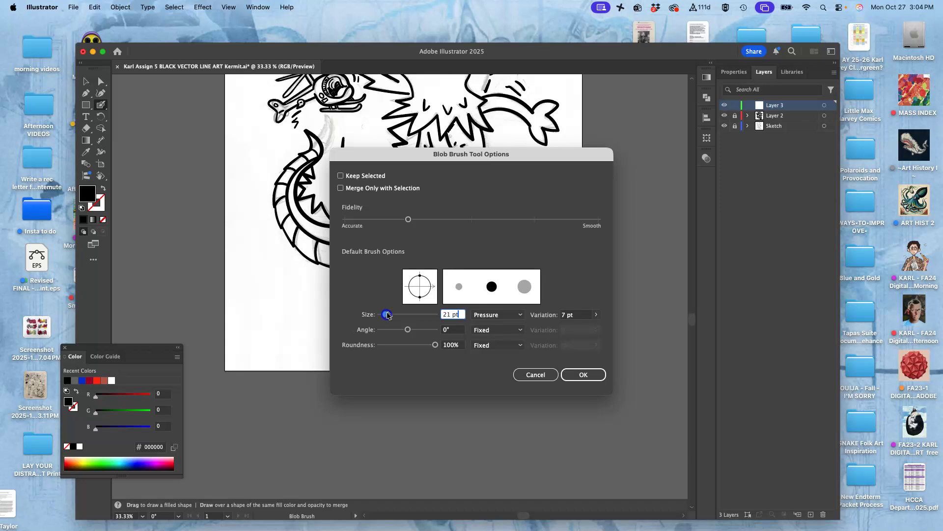
pyautogui.click(575, 373)
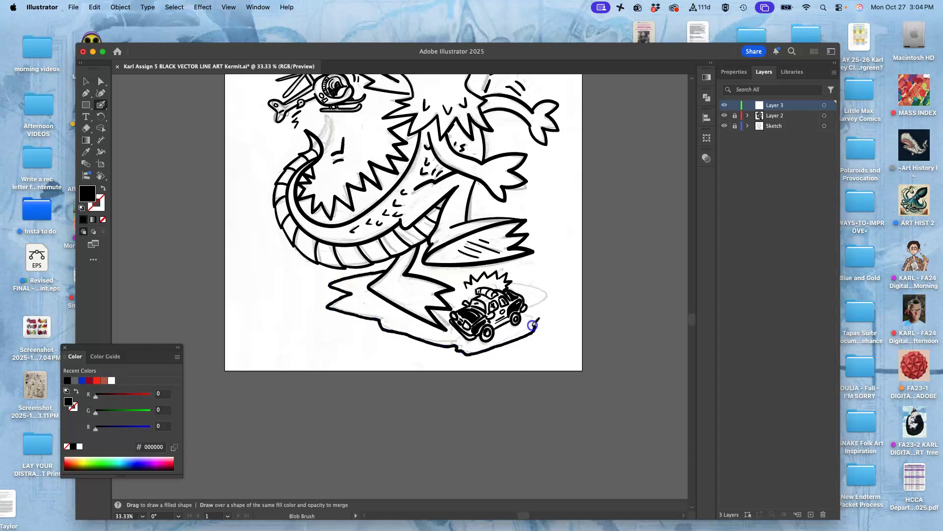
# Ink a thicker jagged ground shadow outline around the lower foot and beneath the police car, undoing the loop behind the car.
pyautogui.hotkey('shift', 'x')
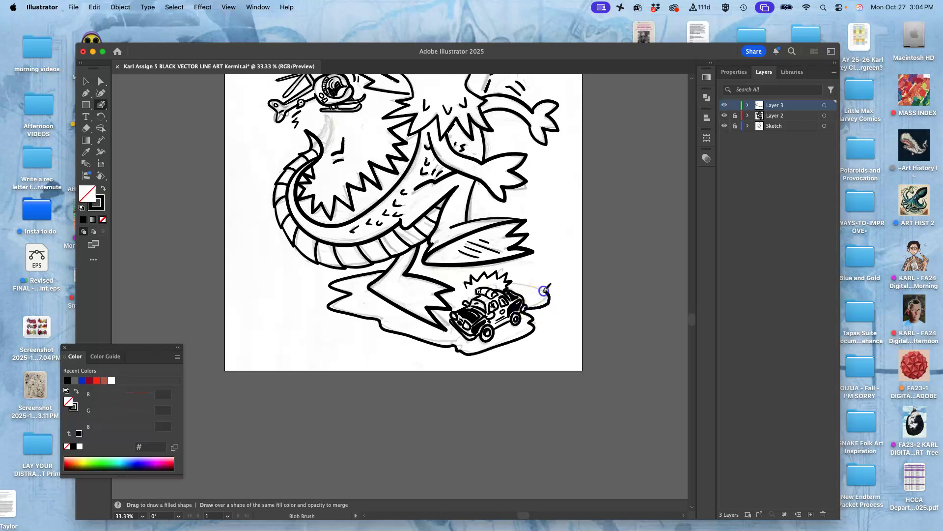
pyautogui.moveTo(453, 292)
pyautogui.mouseDown()
pyautogui.moveTo(470, 282)
pyautogui.moveTo(439, 271)
pyautogui.moveTo(469, 275)
pyautogui.mouseUp()
pyautogui.press('super+z')
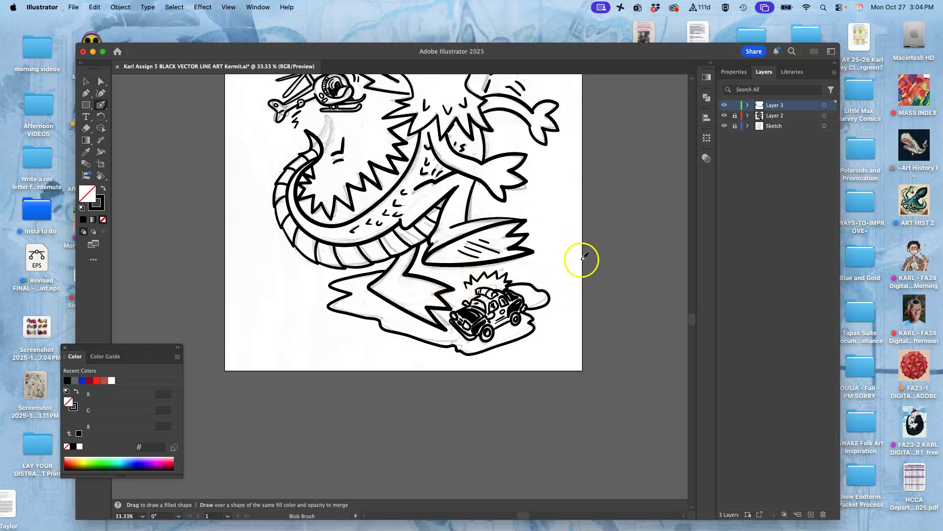
pyautogui.press('super+equal')
pyautogui.moveTo(536, 271); pyautogui.dragTo(460, 236)
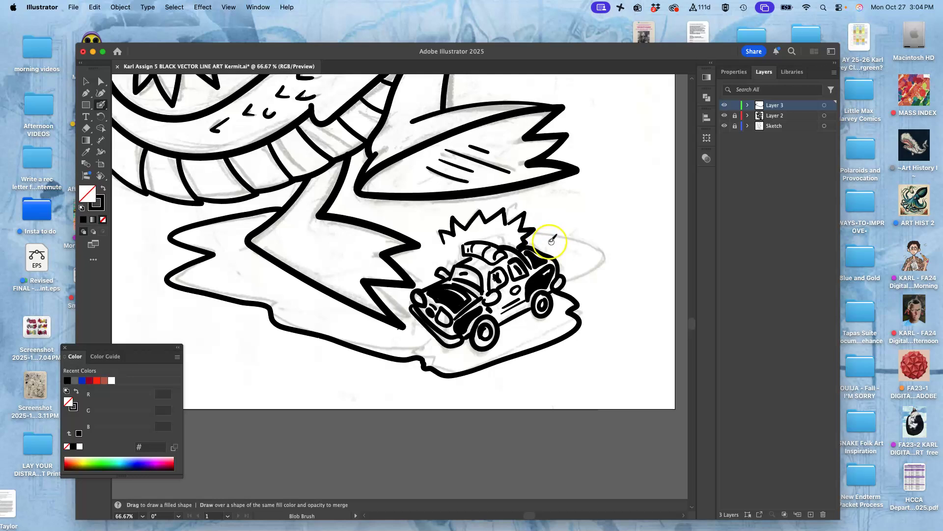
pyautogui.moveTo(543, 244); pyautogui.dragTo(541, 245)
# Hide the Sketch layer so only the black line art on Layer 2 and Layer 3 is shown.
pyautogui.press('super+minus')
pyautogui.press('super+minus')
pyautogui.press('super+minus')
pyautogui.press('super+minus')
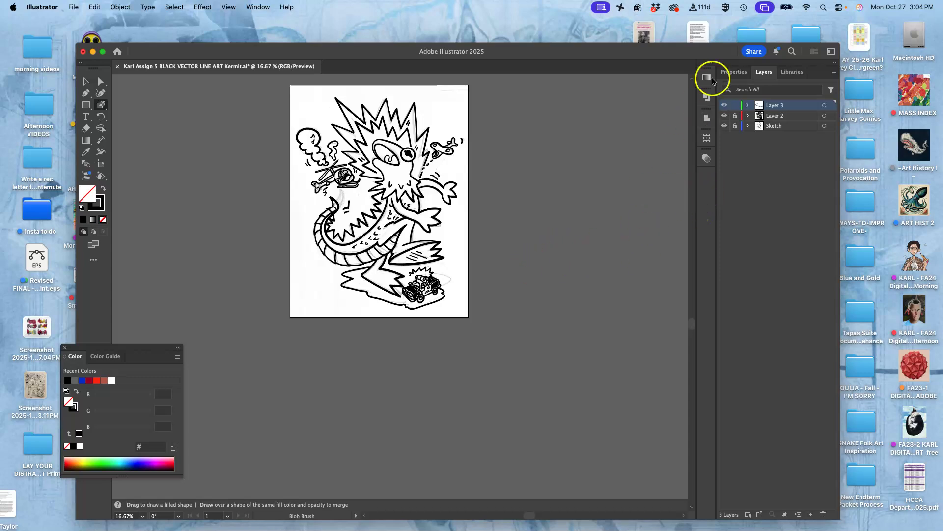
pyautogui.click(724, 126)
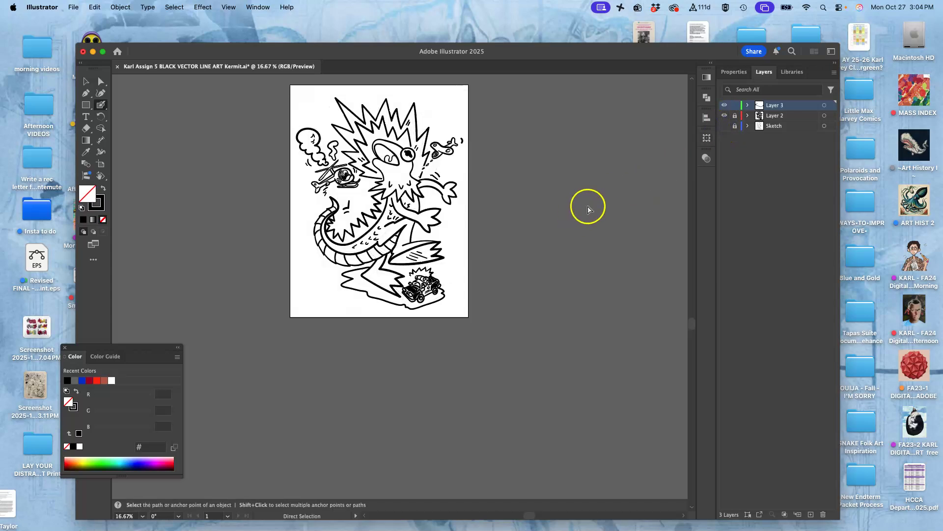
pyautogui.press('super+equal')
pyautogui.moveTo(560, 212); pyautogui.dragTo(529, 288)
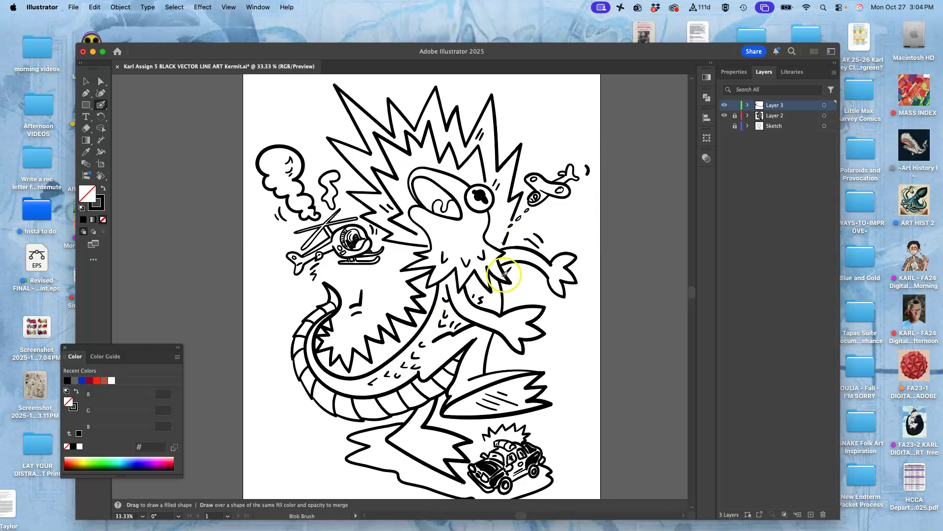
# Unlock Layer 2 for editing the gap where the creature's jaw line meets the neck fur.
pyautogui.press('super+equal')
pyautogui.press('super+equal')
pyautogui.press('super+equal')
pyautogui.press('super+equal')
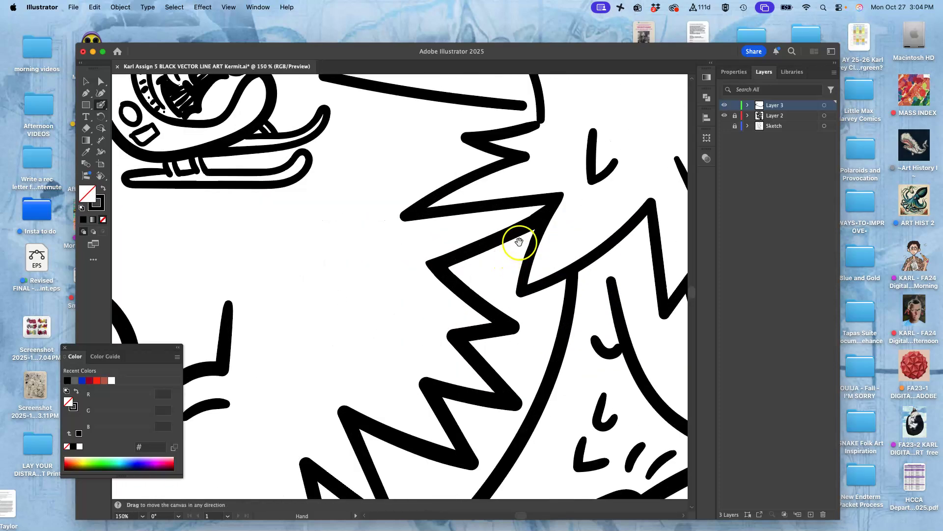
pyautogui.moveTo(515, 244); pyautogui.dragTo(416, 351)
pyautogui.press('super+equal')
pyautogui.press('super+equal')
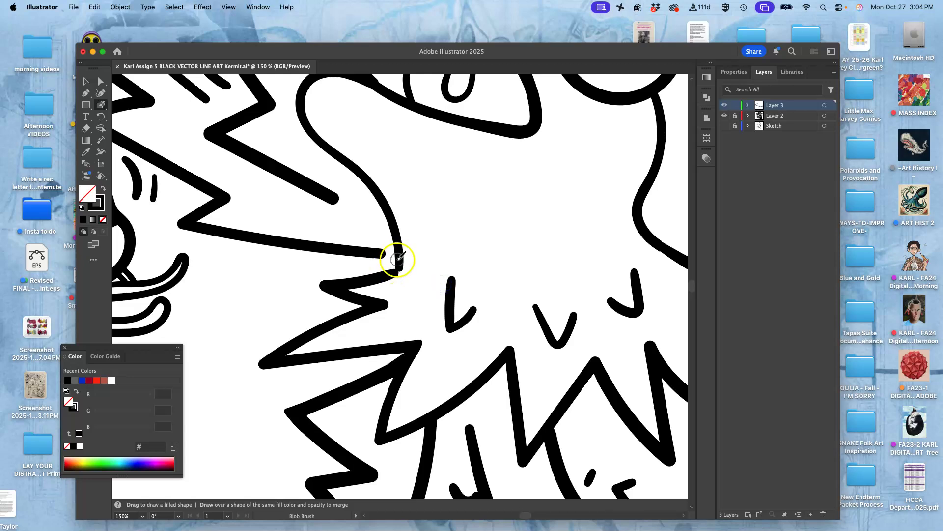
pyautogui.press('super+equal')
pyautogui.press('super+equal')
pyautogui.press('super+equal')
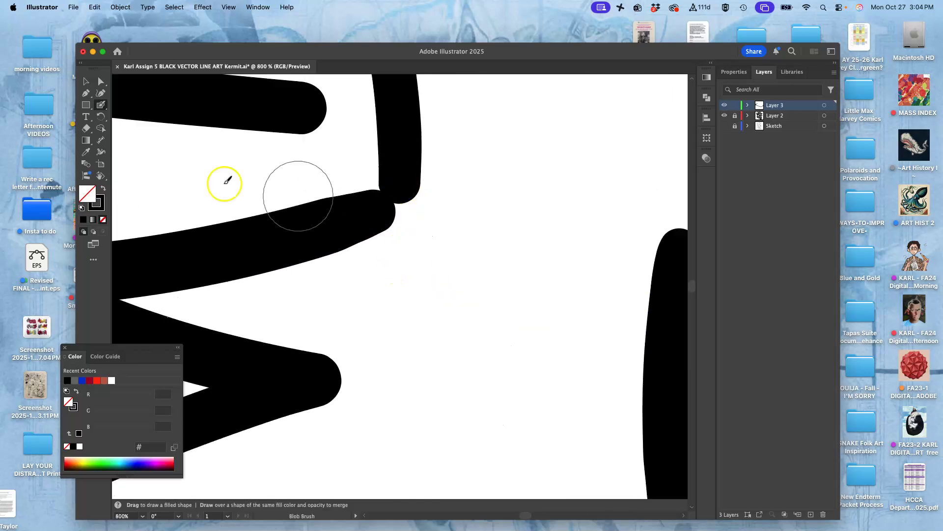
pyautogui.click(100, 82)
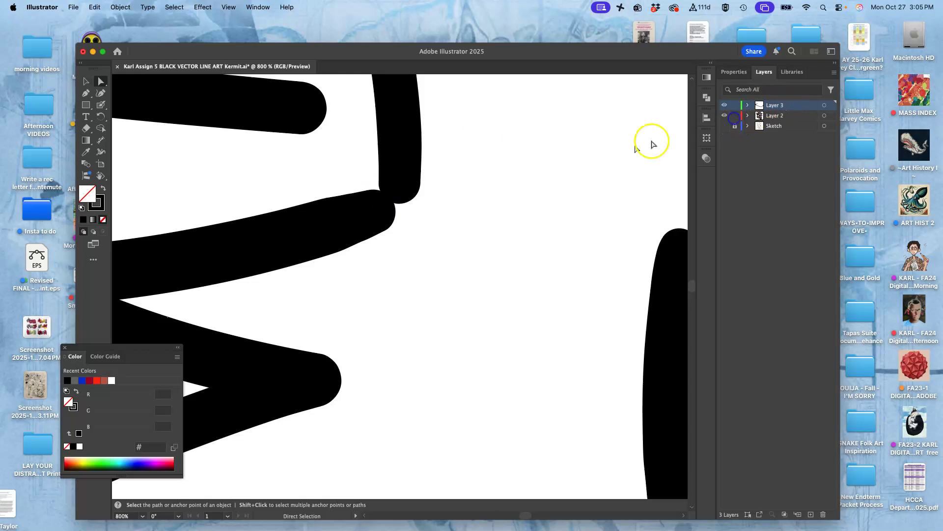
# Select the creature's outline and use the Pencil tool to join the jaw line smoothly to the first neck fur spike.
pyautogui.click(400, 162)
pyautogui.moveTo(102, 103); pyautogui.dragTo(126, 127)
pyautogui.moveTo(380, 162); pyautogui.dragTo(382, 145)
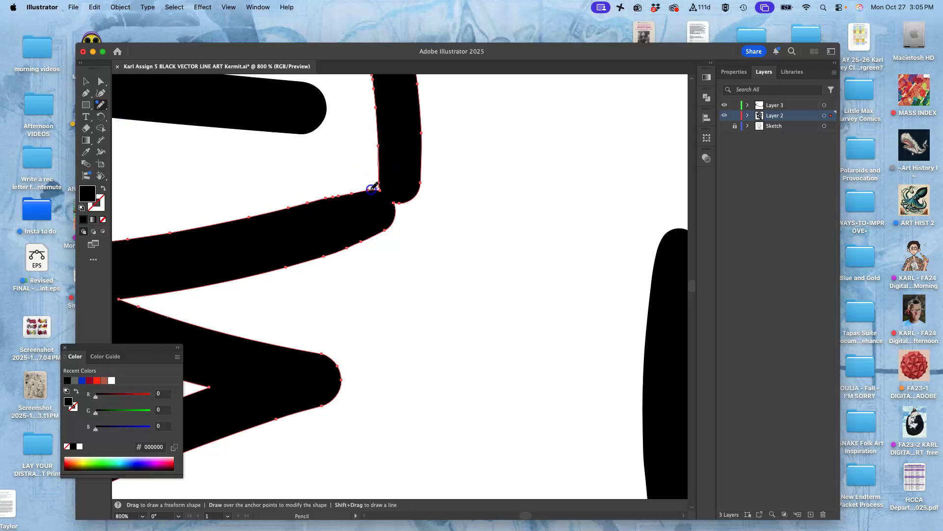
pyautogui.moveTo(360, 190)
pyautogui.mouseDown()
pyautogui.moveTo(406, 195)
pyautogui.moveTo(413, 184)
pyautogui.moveTo(385, 163)
pyautogui.mouseUp()
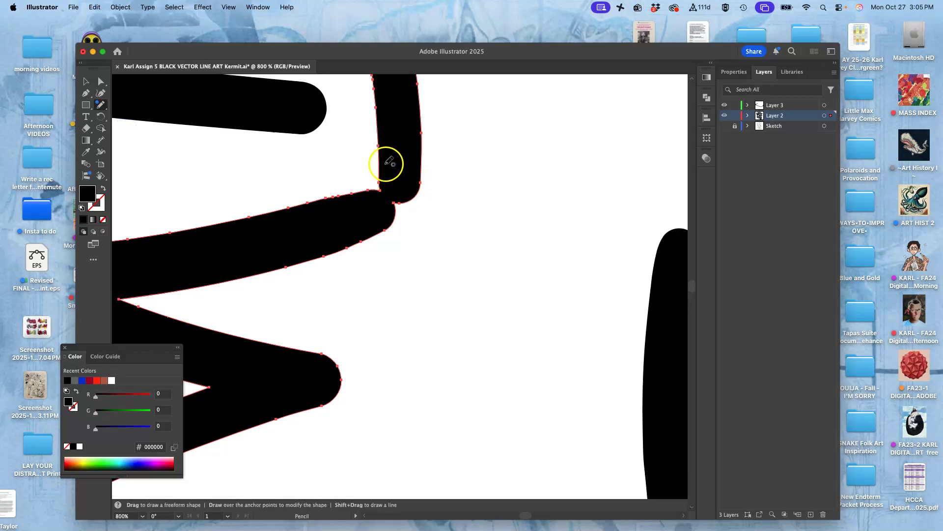
pyautogui.moveTo(360, 191); pyautogui.dragTo(413, 184)
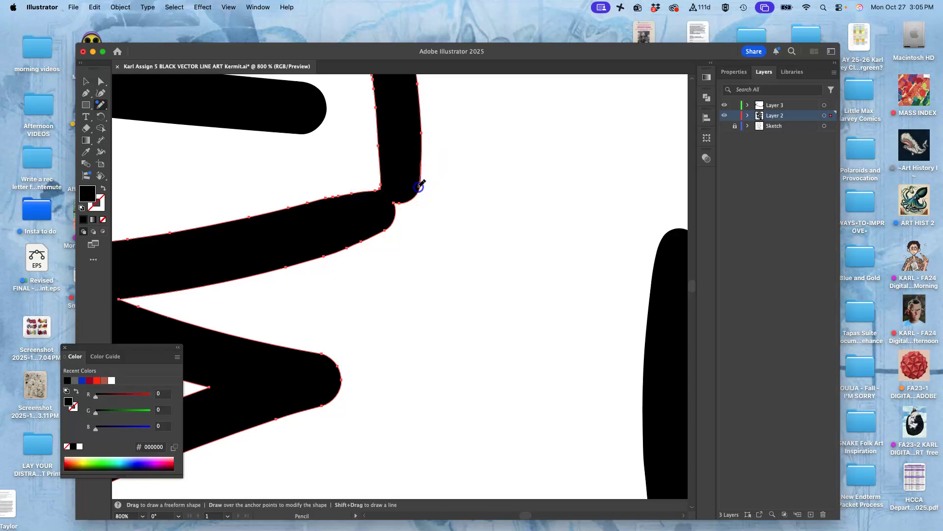
pyautogui.moveTo(386, 230); pyautogui.dragTo(351, 270)
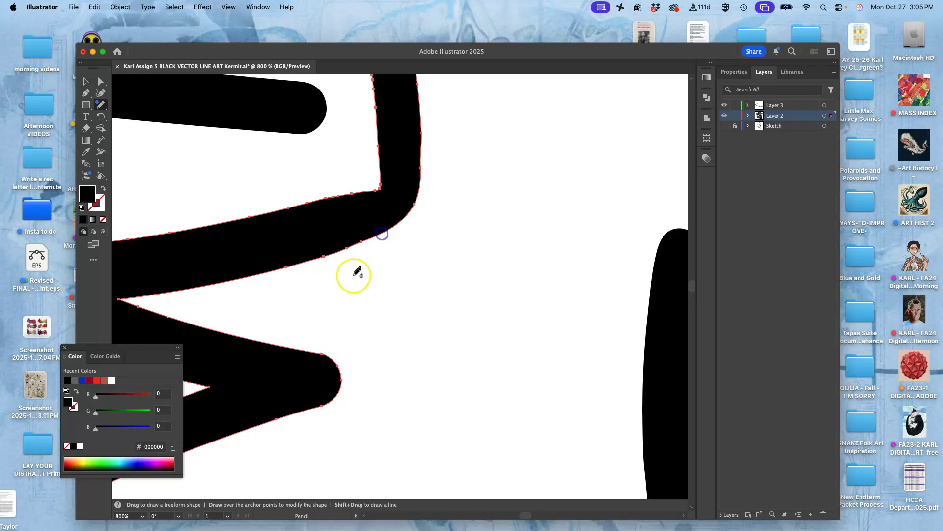
pyautogui.press('super+minus')
pyautogui.press('super+minus')
pyautogui.press('super+minus')
pyautogui.press('super+minus')
pyautogui.press('super+minus')
pyautogui.press('super+minus')
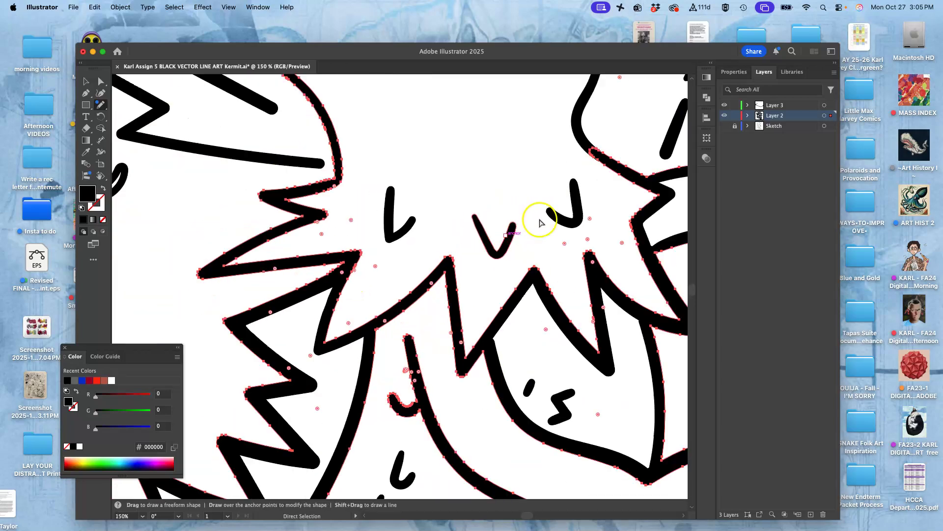
# Deselect the creature's outline and save the finished black line art document.
pyautogui.press('super+minus')
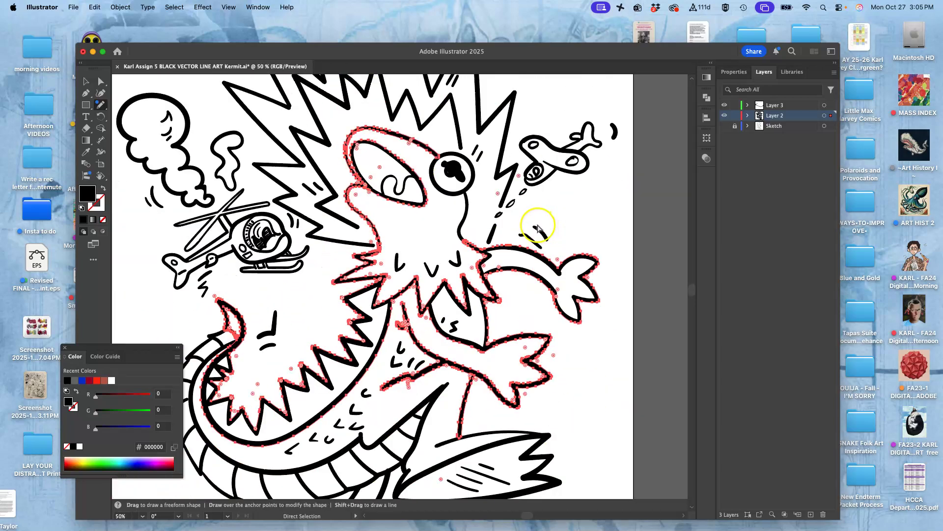
pyautogui.press('super+minus')
pyautogui.press('super+shift+a')
pyautogui.moveTo(565, 265); pyautogui.dragTo(519, 203)
pyautogui.press('super+z')
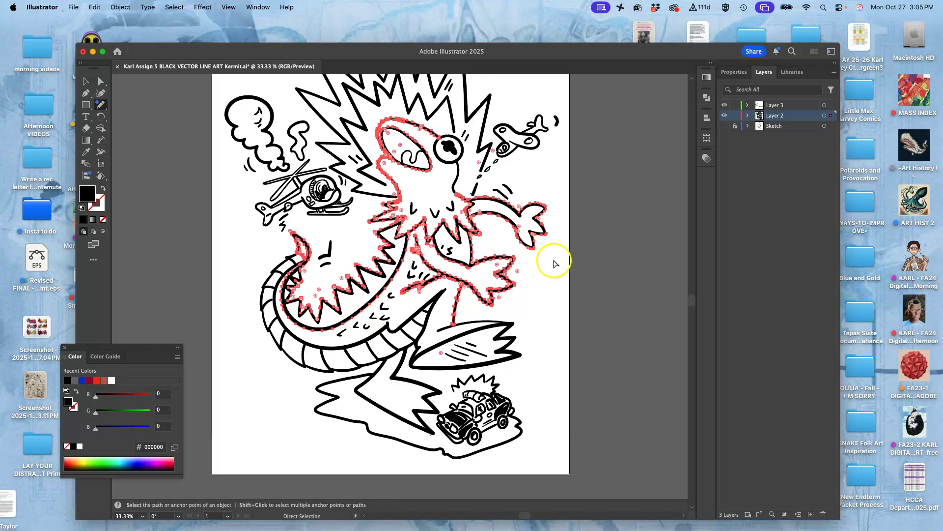
pyautogui.press('super+shift+a')
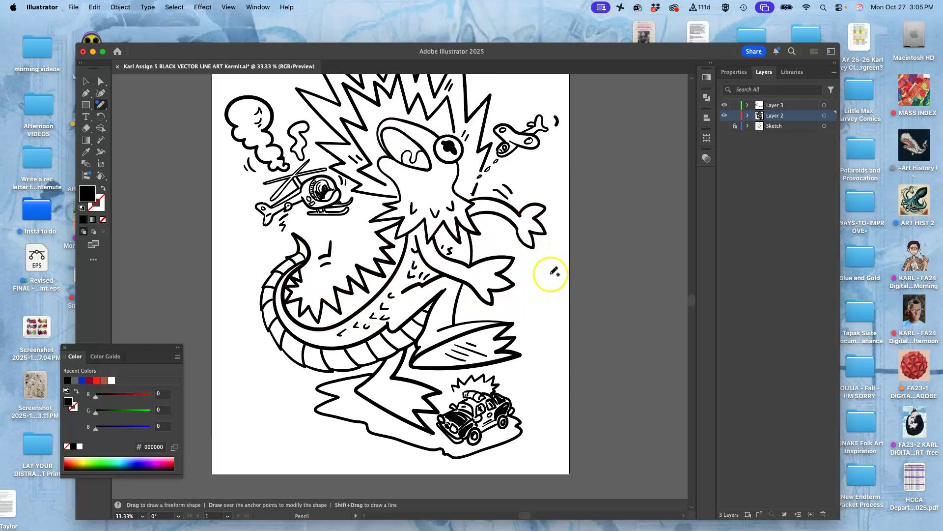
pyautogui.press('super')
pyautogui.press('super+minus')
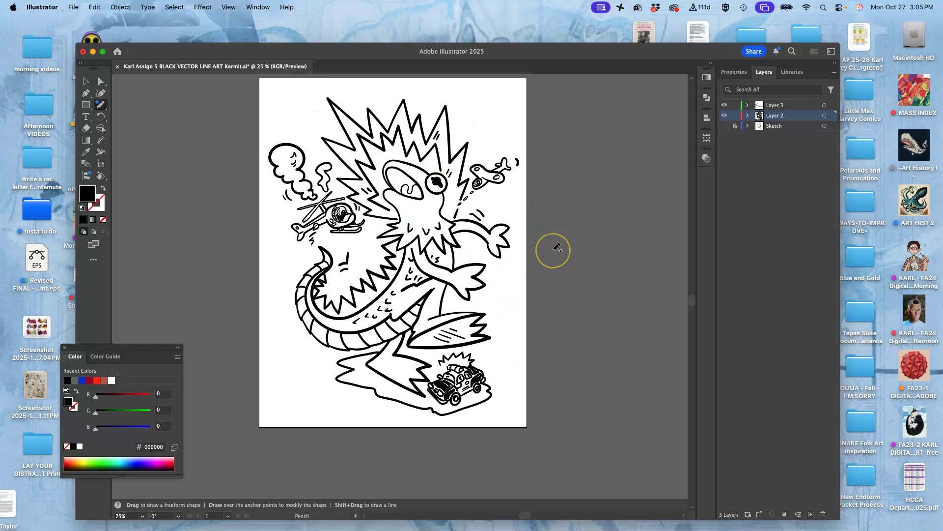
pyautogui.click(74, 7)
pyautogui.click(131, 112)
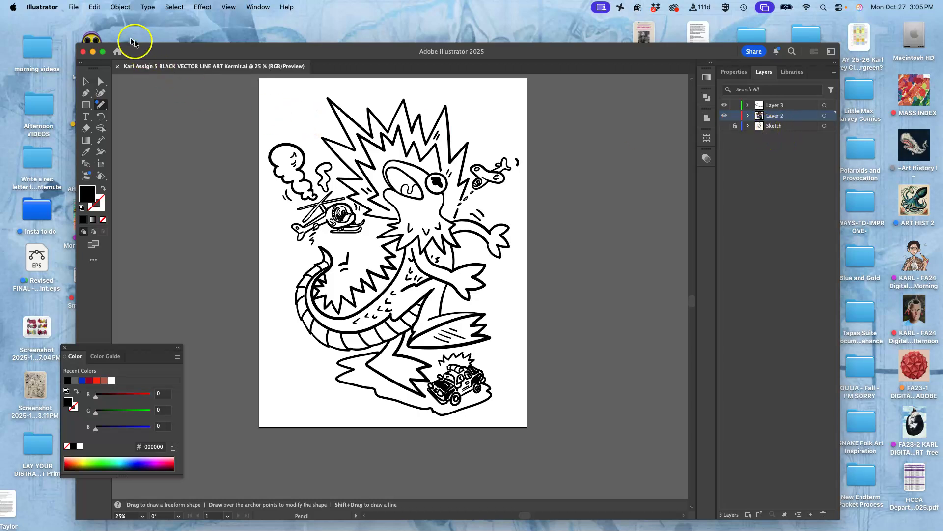
# Save a copy of the line art to the Desktop in Illustrator EPS format, using the Illustrator 2020 EPS version.
pyautogui.click(75, 7)
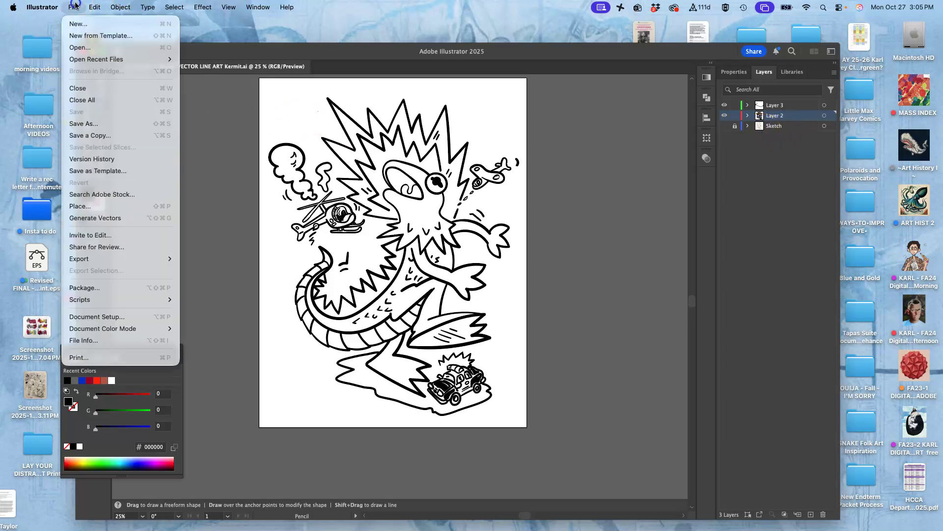
pyautogui.click(88, 136)
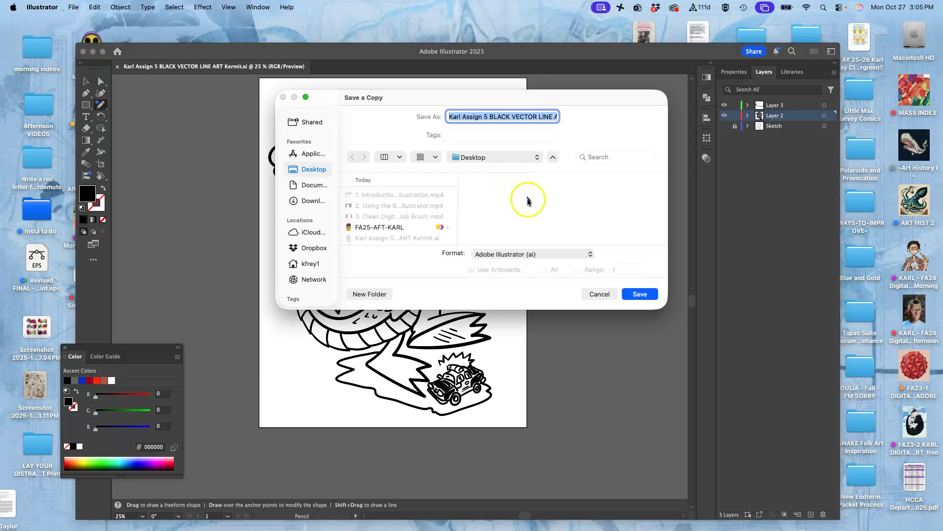
pyautogui.click(519, 255)
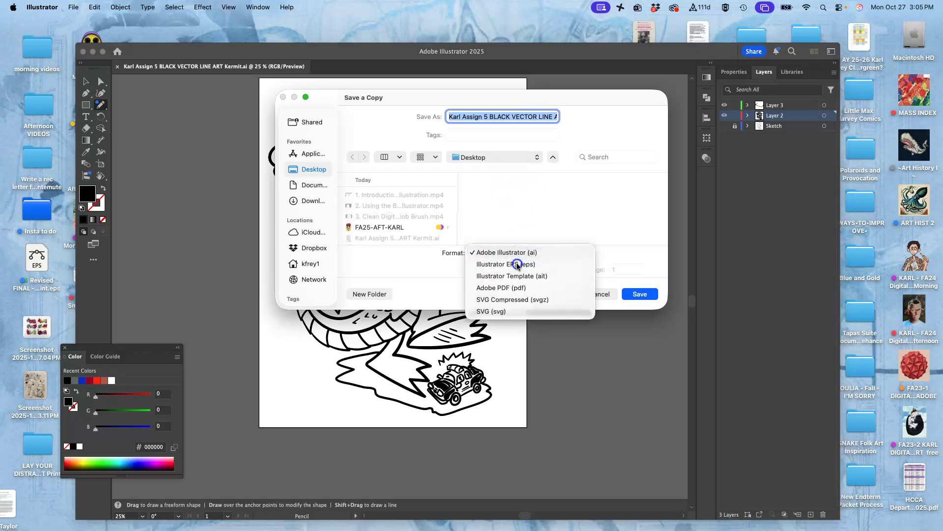
pyautogui.click(521, 261)
pyautogui.click(636, 294)
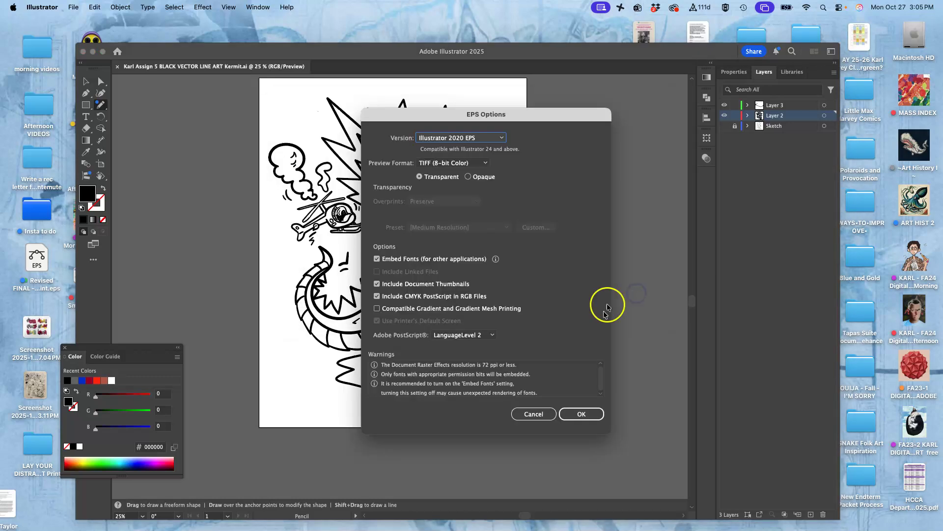
pyautogui.click(584, 414)
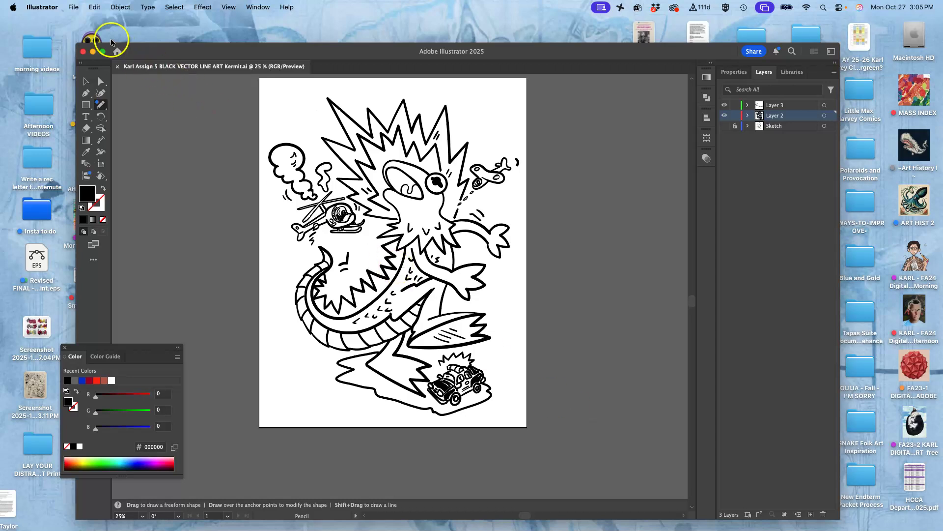
# Save another copy of the line art to the Desktop in SVG (svg) format.
pyautogui.click(73, 8)
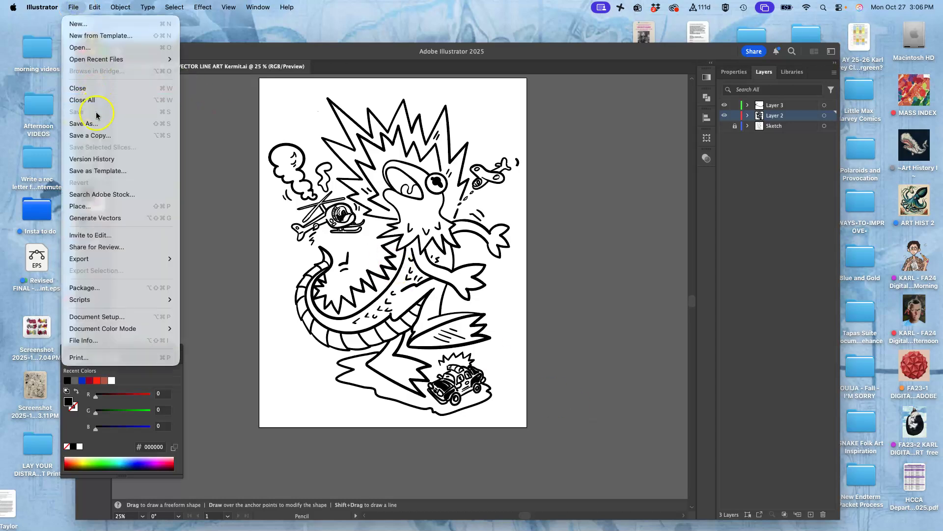
pyautogui.click(96, 134)
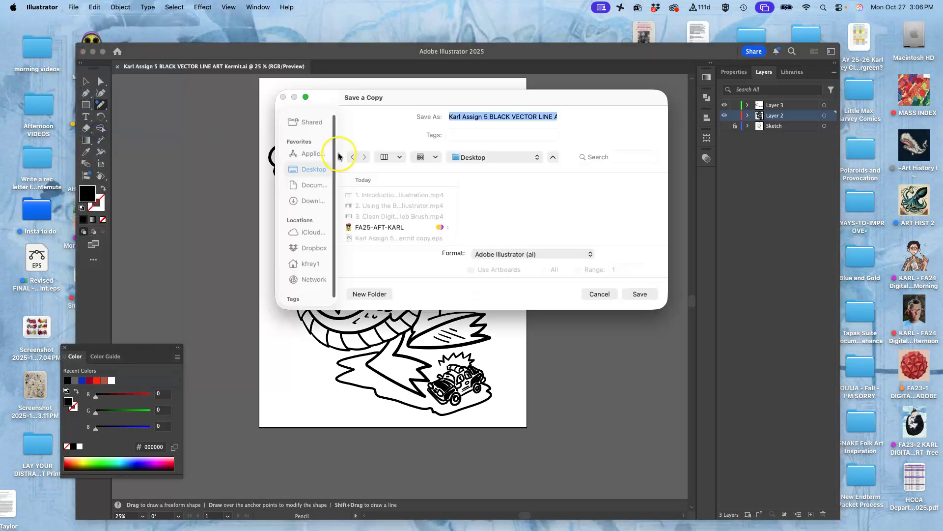
pyautogui.click(507, 254)
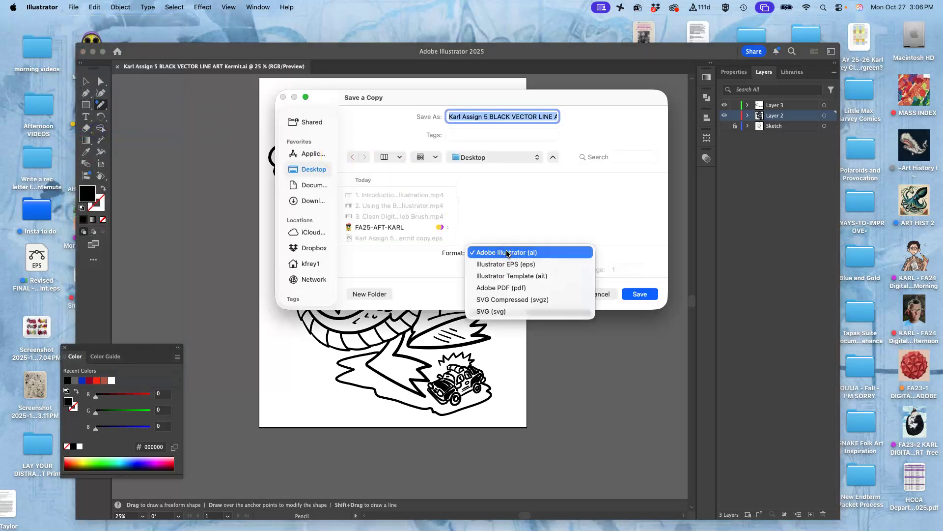
pyautogui.click(505, 301)
pyautogui.click(512, 254)
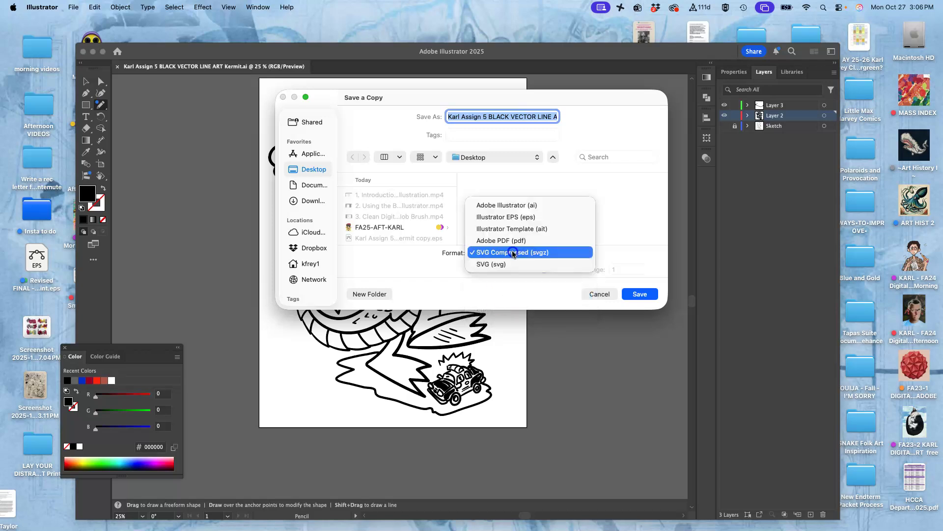
pyautogui.click(509, 266)
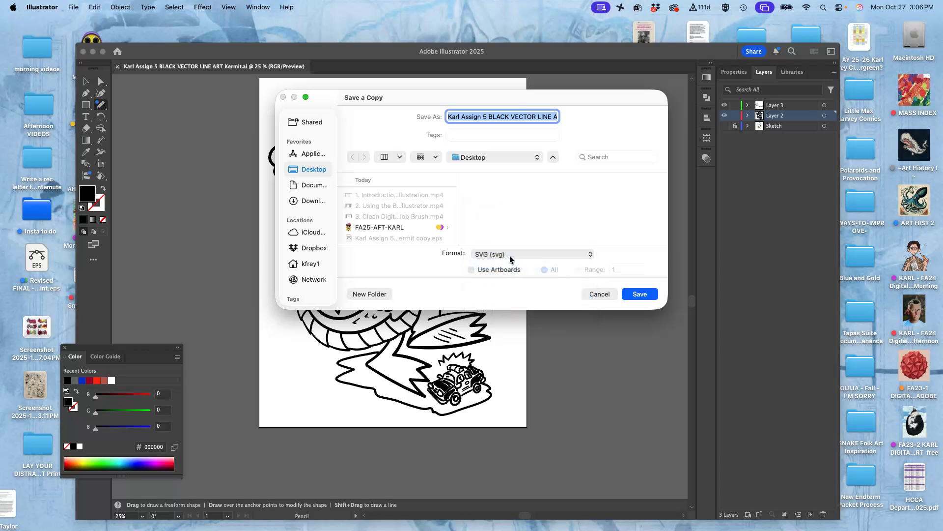
pyautogui.click(639, 294)
pyautogui.click(560, 305)
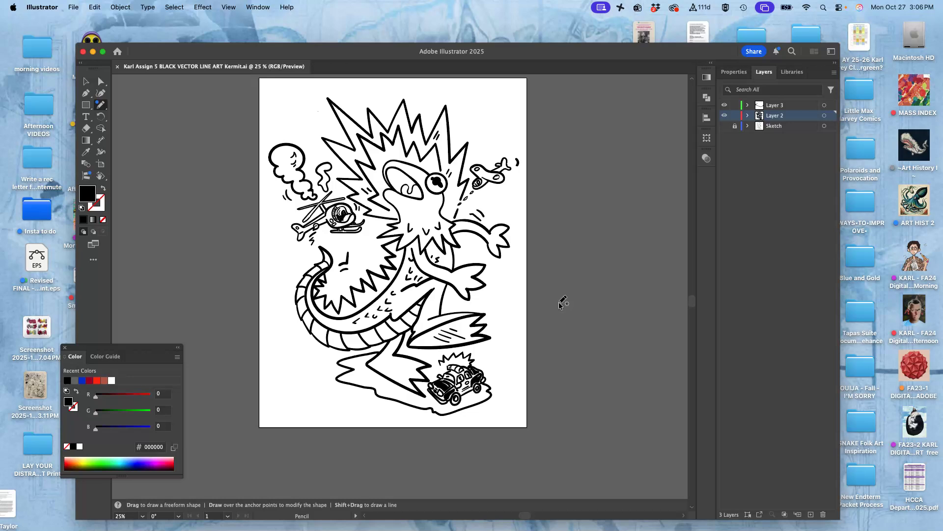
# Close the illustration and gather its SVG, EPS, AI and helicopter PNG files around the sketch JPG on the desktop.
pyautogui.click(83, 51)
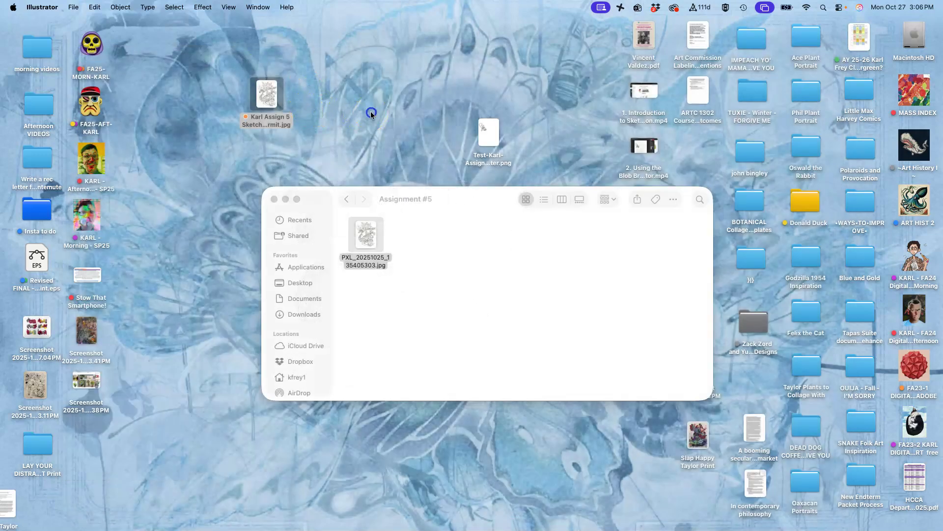
pyautogui.click(371, 114)
pyautogui.moveTo(645, 364)
pyautogui.mouseDown()
pyautogui.moveTo(604, 358)
pyautogui.moveTo(375, 182)
pyautogui.moveTo(314, 94)
pyautogui.mouseUp()
pyautogui.moveTo(638, 315); pyautogui.dragTo(315, 47)
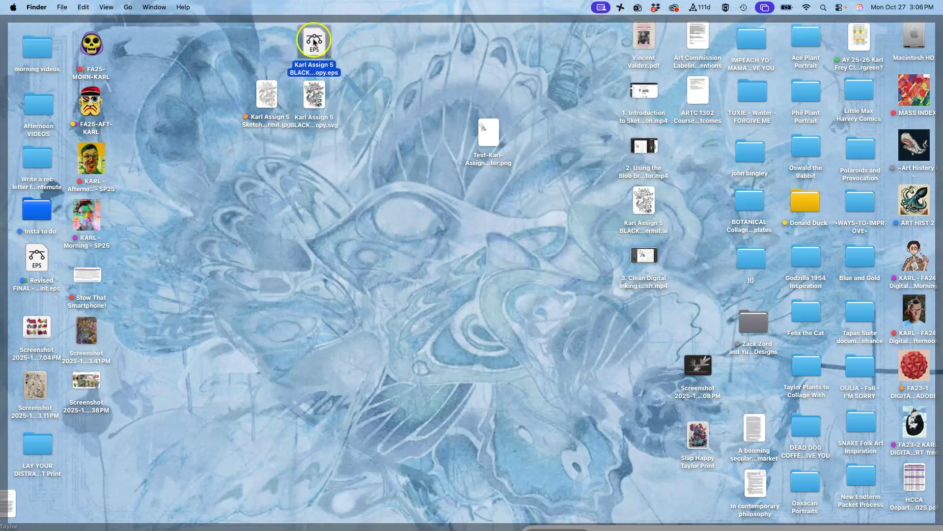
pyautogui.moveTo(644, 204); pyautogui.dragTo(209, 102)
pyautogui.moveTo(489, 137); pyautogui.dragTo(382, 95)
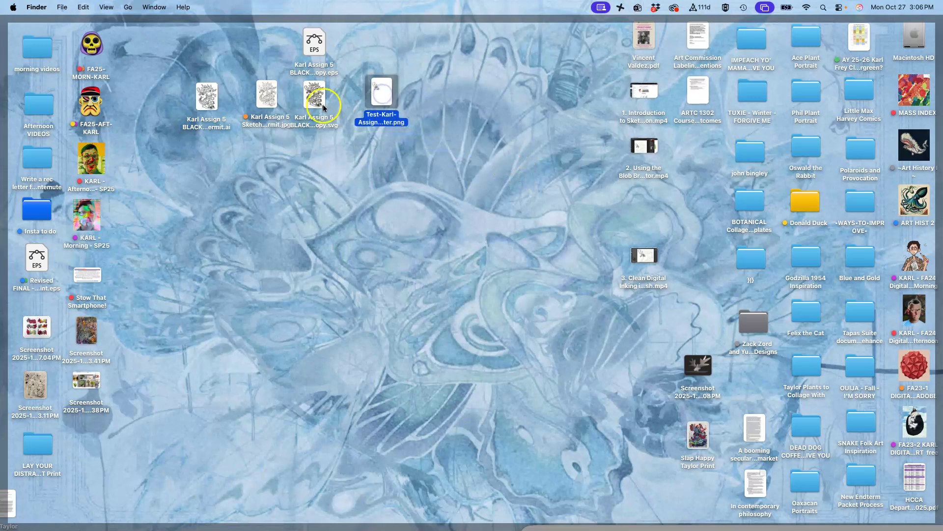
# Tag the line art AI file green and the EPS and SVG copies purple.
pyautogui.rightClick(207, 103)
pyautogui.click(266, 258)
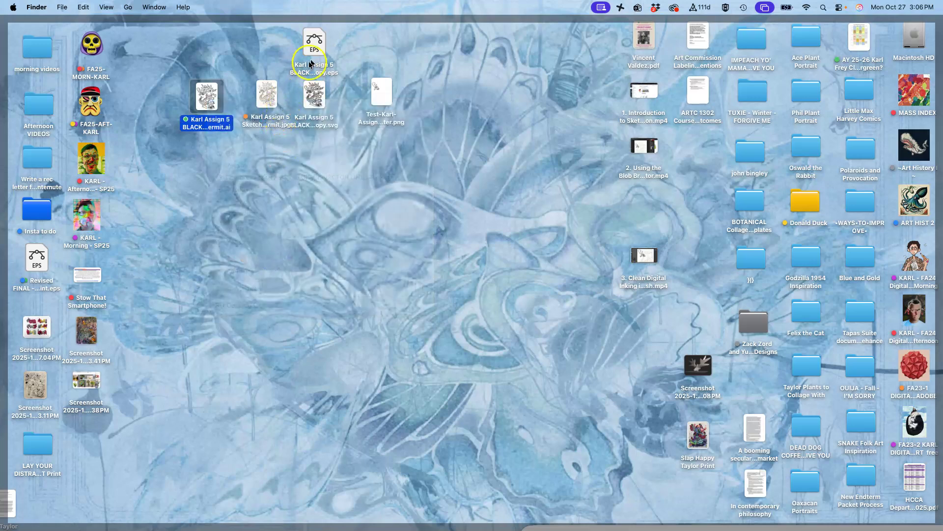
pyautogui.click(322, 50)
pyautogui.keyDown('super'); pyautogui.click(315, 98); pyautogui.keyUp('super')
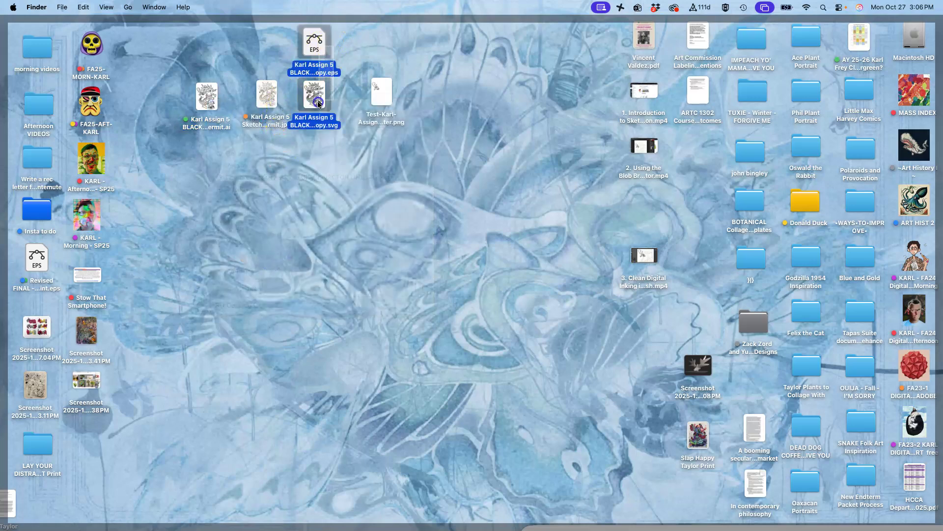
pyautogui.rightClick(317, 107)
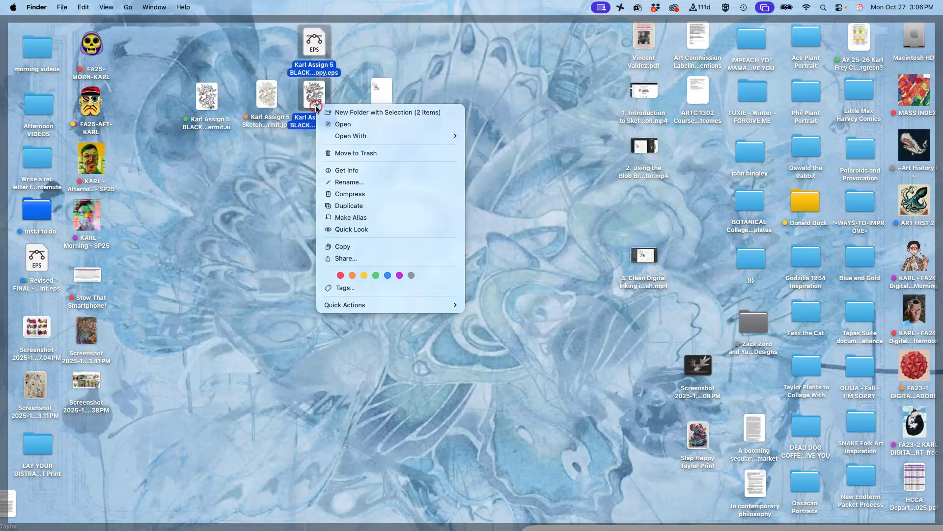
pyautogui.click(400, 275)
# Tag the helicopter test PNG on the desktop gray.
pyautogui.press('super+n')
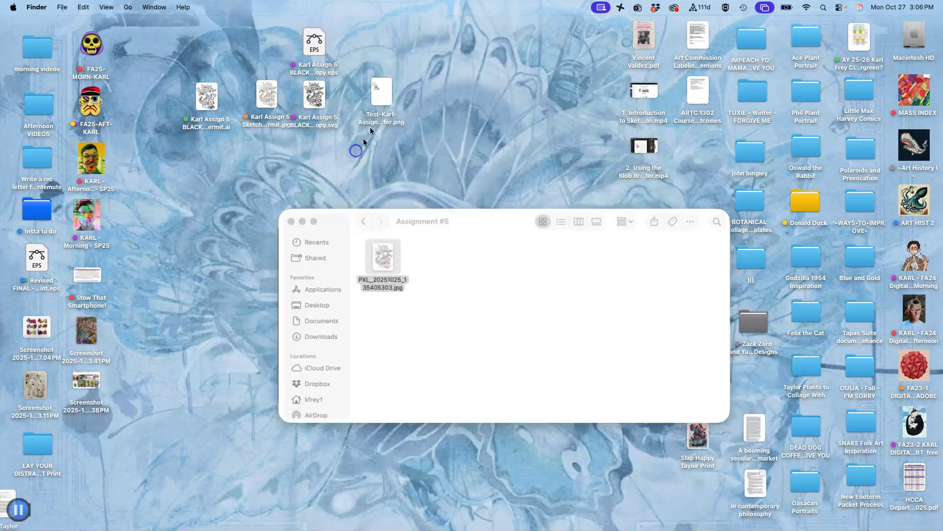
pyautogui.rightClick(382, 98)
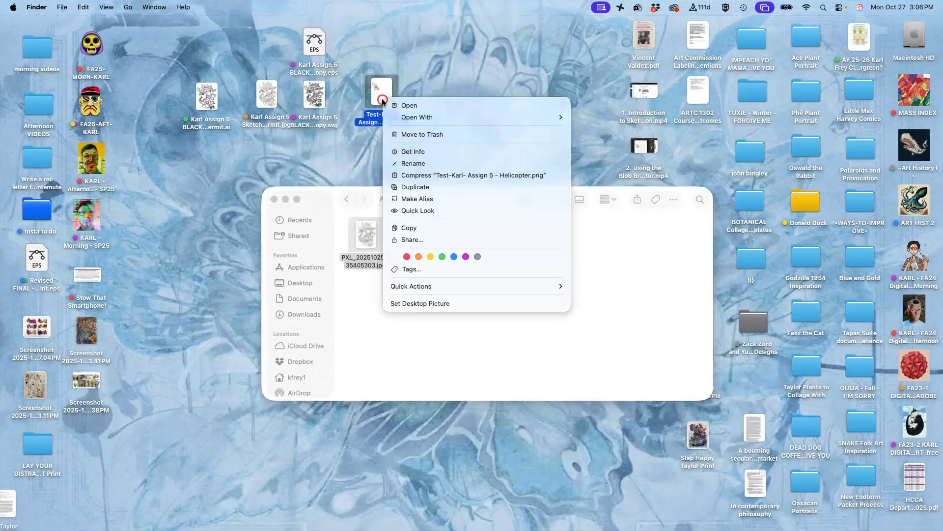
pyautogui.click(476, 256)
# Move the AI, EPS, SVG, sketch JPG and helicopter PNG files from the desktop into the Assignment #5 folder.
pyautogui.moveTo(408, 92); pyautogui.dragTo(201, 42)
pyautogui.moveTo(315, 45); pyautogui.dragTo(475, 254)
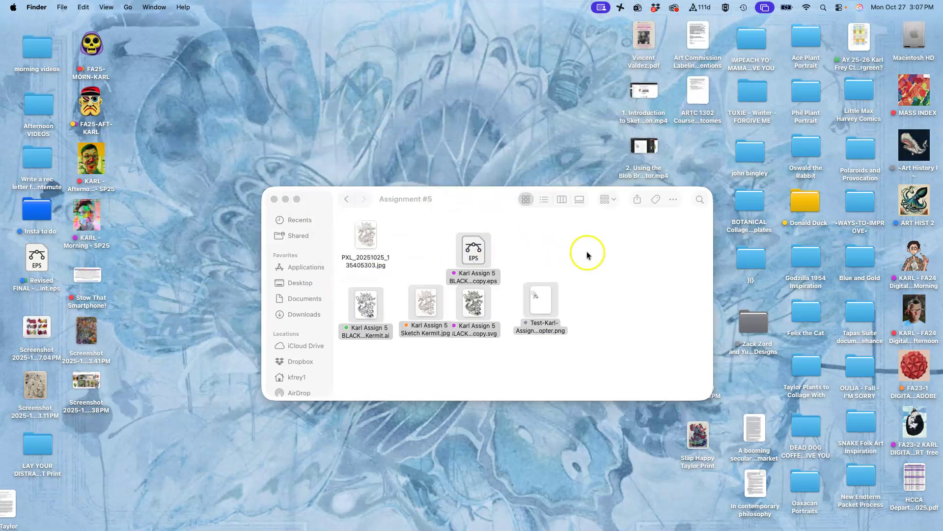
pyautogui.click(572, 257)
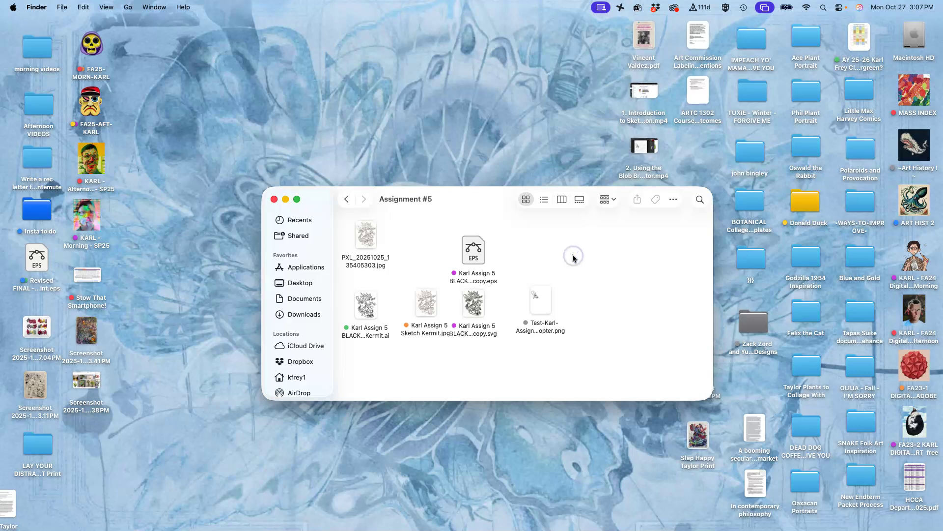
# Switch to Adobe Photoshop 2025.
pyautogui.moveTo(2, 113)
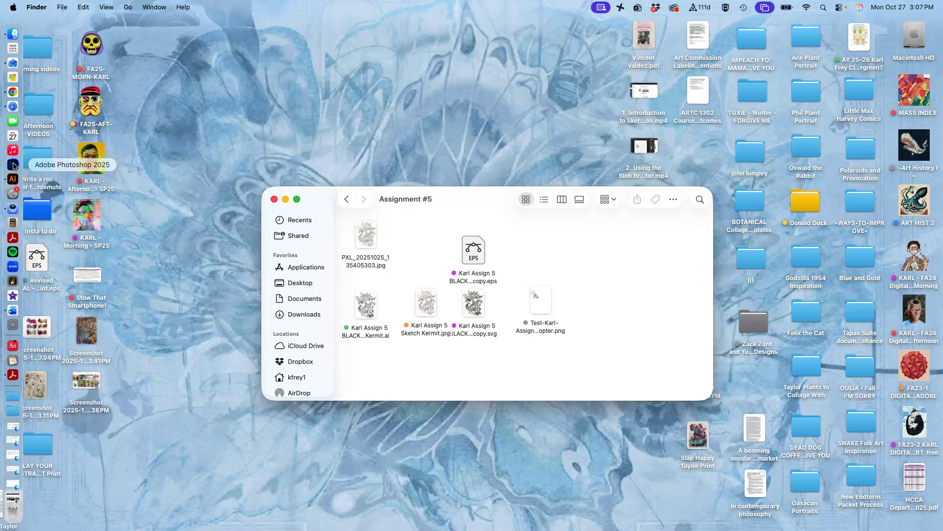
pyautogui.click(13, 180)
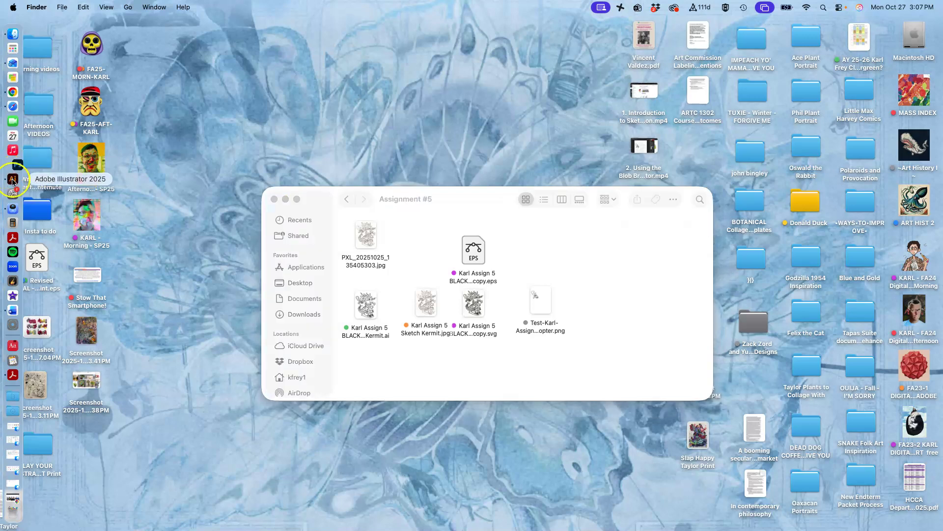
pyautogui.rightClick(13, 180)
pyautogui.click(59, 239)
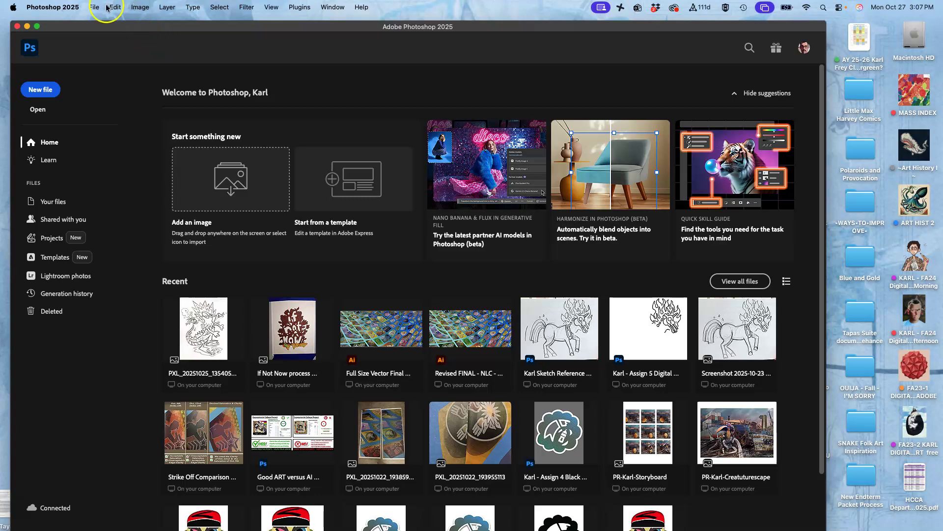
# Create an 11 x 14 inch, 350 ppi document titled with the artist's first name followed by "Assign #5 Spot Color Kermitzilla".
pyautogui.click(97, 9)
pyautogui.click(101, 23)
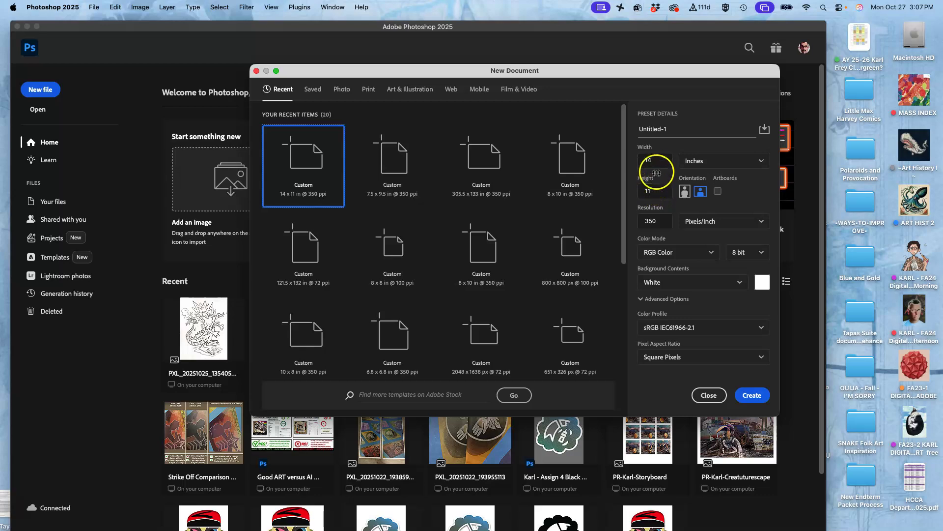
pyautogui.moveTo(655, 161); pyautogui.dragTo(638, 162)
pyautogui.click(654, 191)
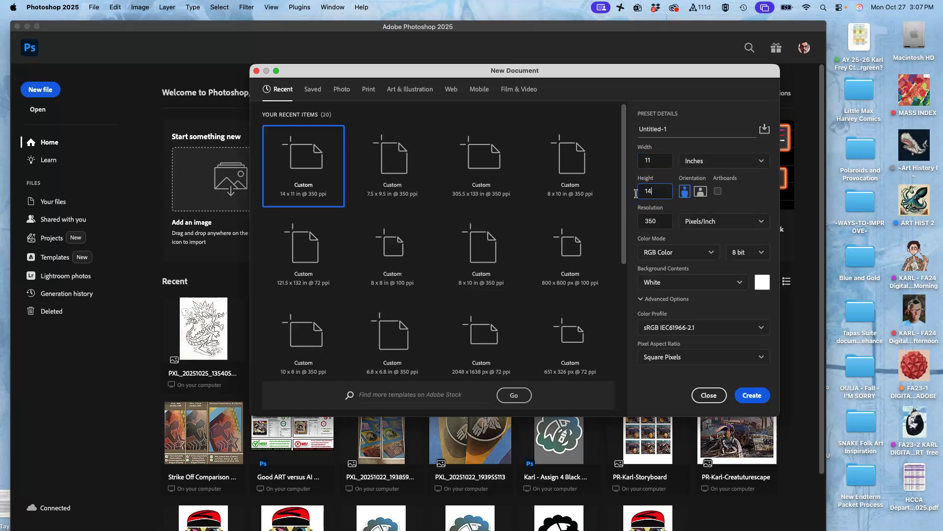
pyautogui.click(667, 129)
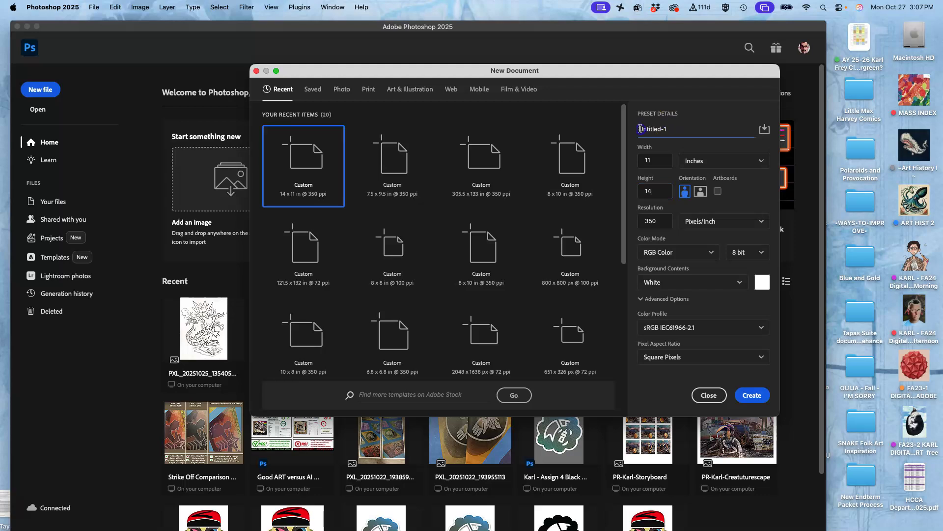
pyautogui.write('K')
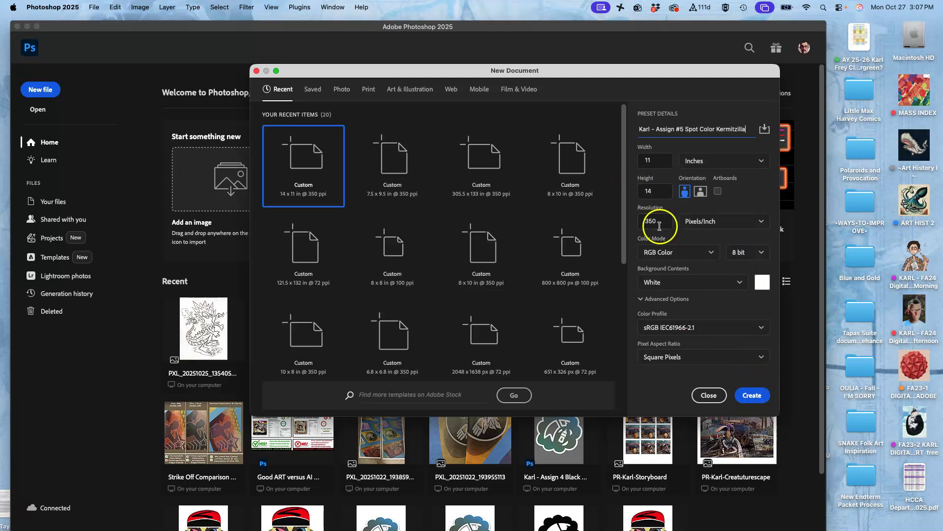
pyautogui.click(749, 394)
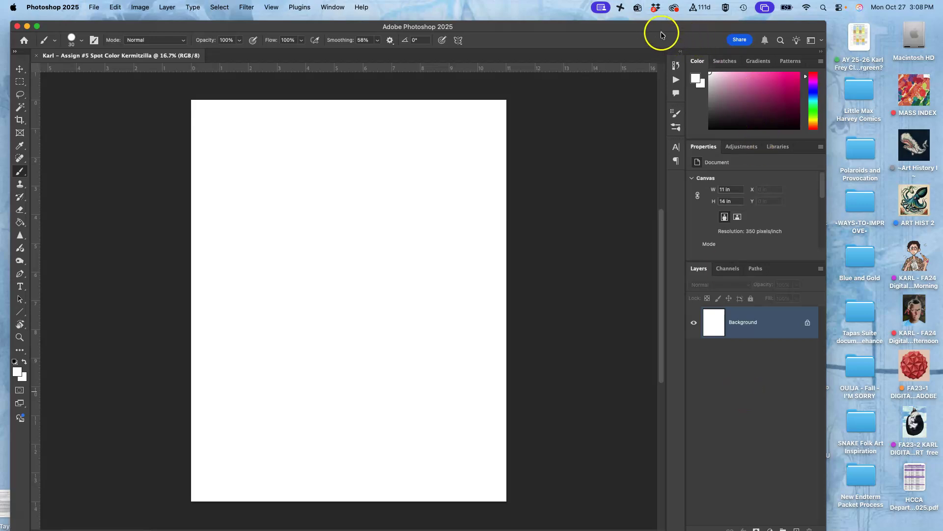
# Place the black vector line art copy from the Assignment #5 folder onto the blank canvas.
pyautogui.moveTo(659, 30); pyautogui.dragTo(741, 296)
pyautogui.moveTo(480, 252); pyautogui.dragTo(446, 460)
pyautogui.moveTo(449, 294); pyautogui.dragTo(417, 44)
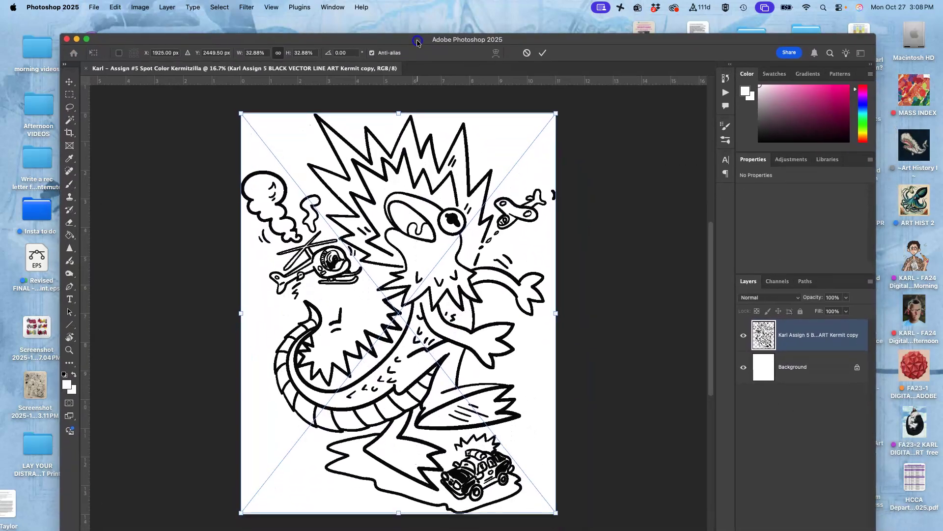